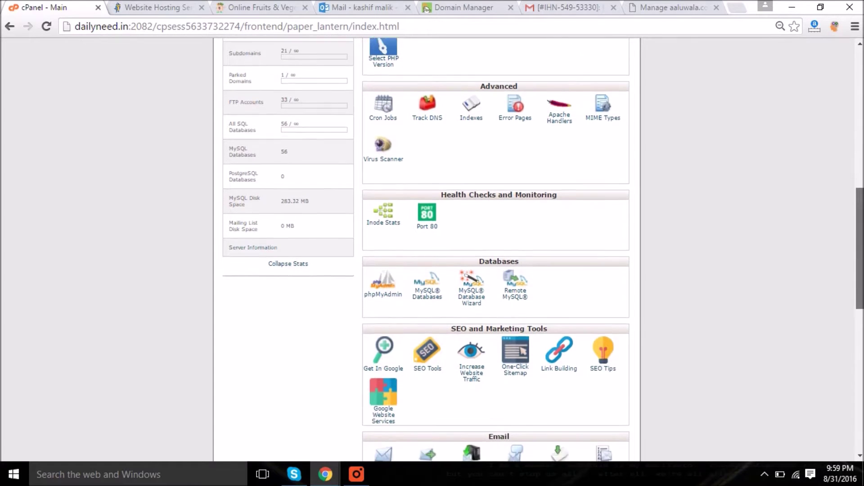
scroll(495, 248, down, 2)
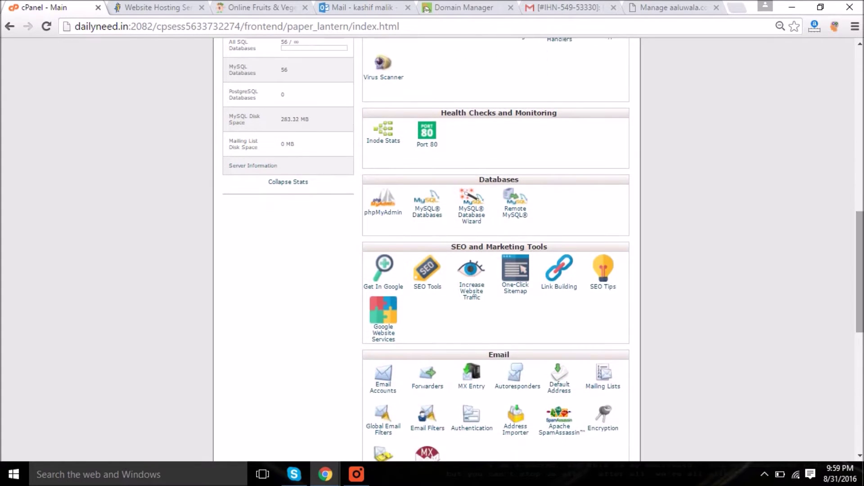
- Search the cPanel page for 'ssl' and open the SSL/TLS manager from the Security section
key(ctrl+f)
text(ssl)
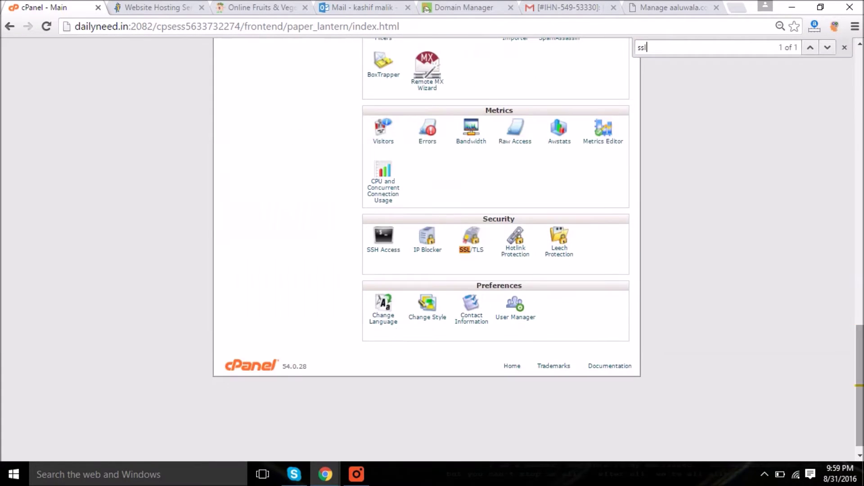
click(475, 245)
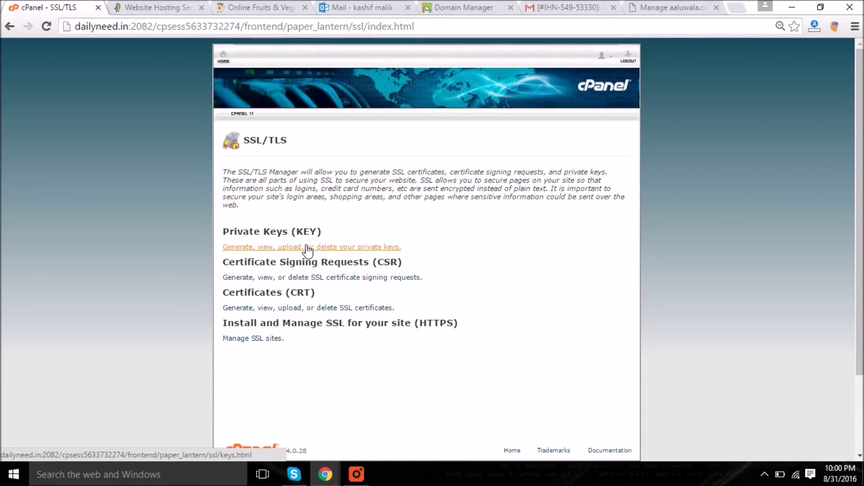
- Generate a new 2,048-bit private key with the description aaluwala.com
click(336, 252)
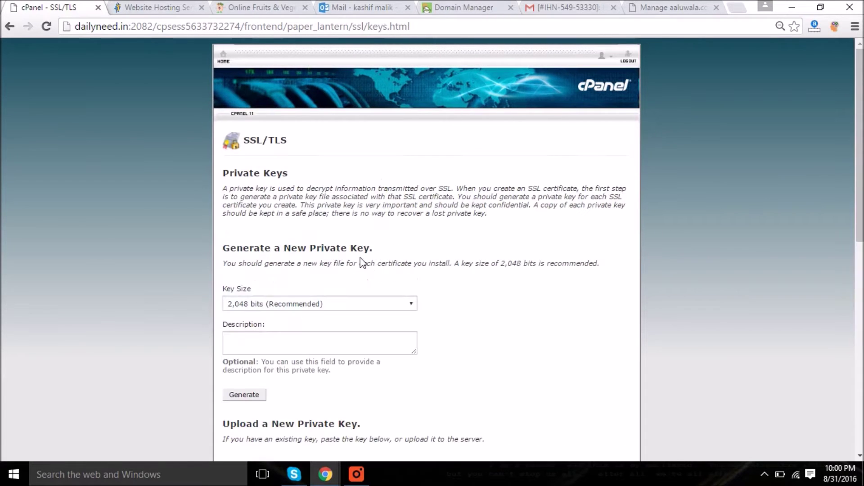
scroll(432, 248, down, 2)
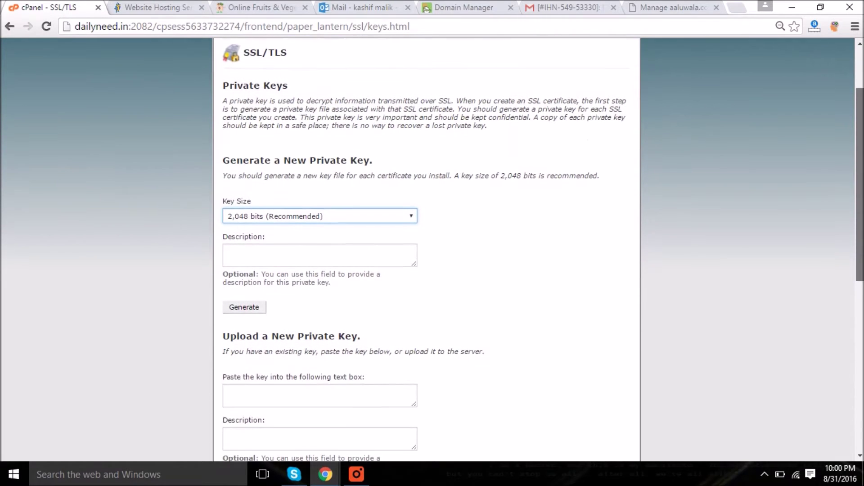
scroll(468, 189, down, 1)
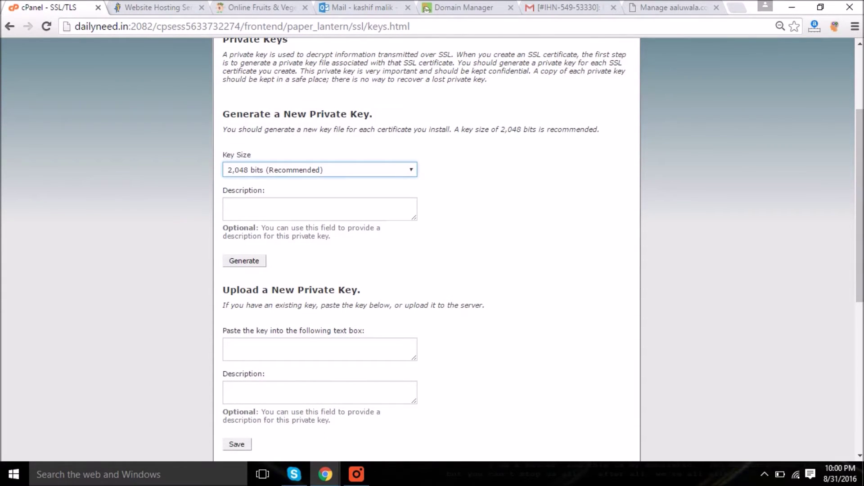
key(Tab)
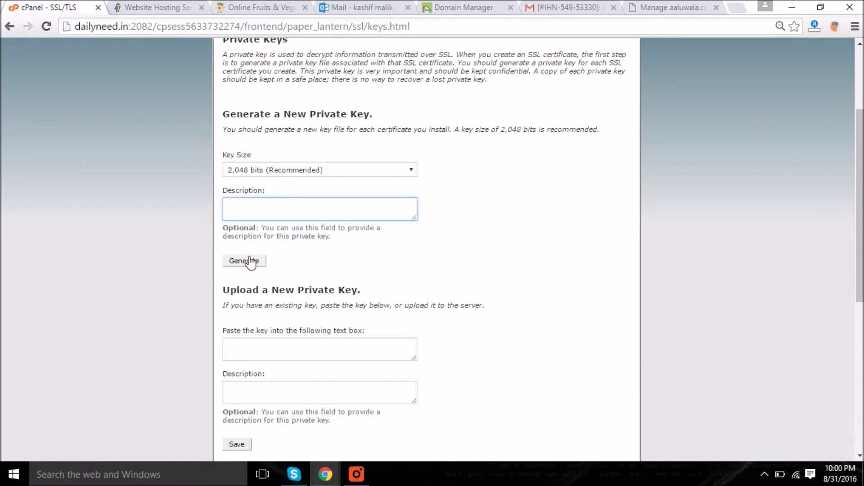
text(aaluwala.com)
click(249, 261)
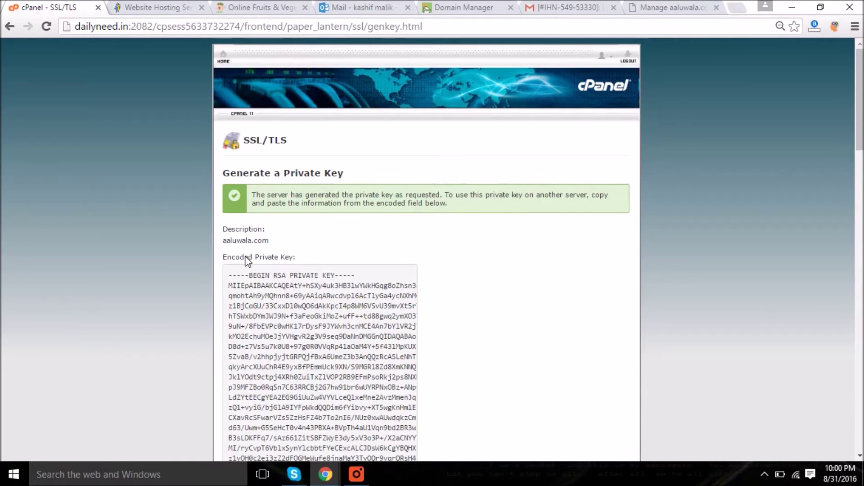
- Review the encoded and decoded aaluwala.com key, then return to the SSL/TLS manager overview
scroll(754, 139, down, 3)
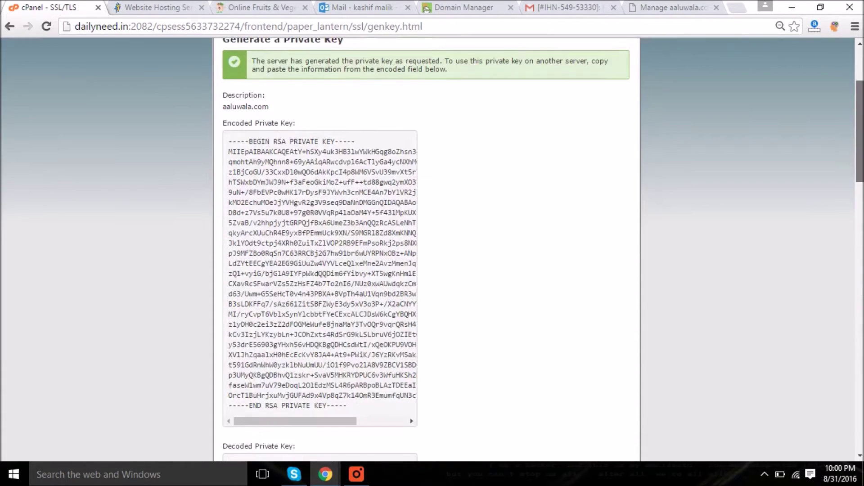
scroll(427, 250, down, 3)
scroll(859, 133, up, 3)
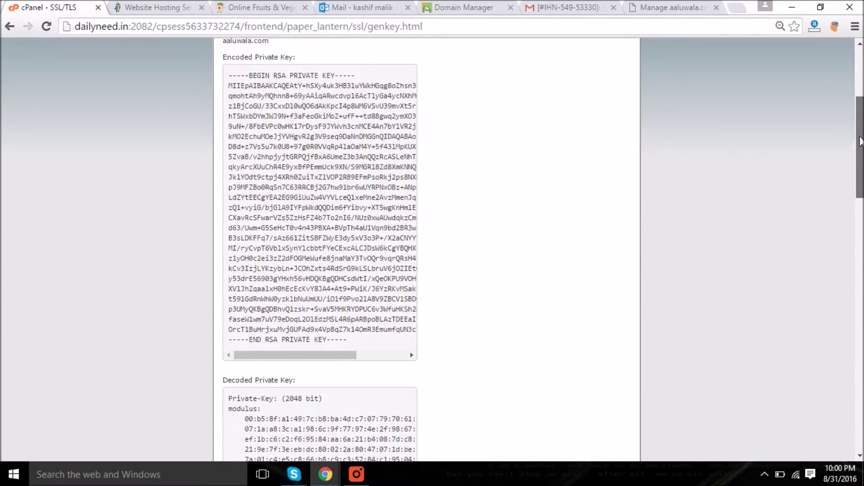
scroll(859, 132, down, 4)
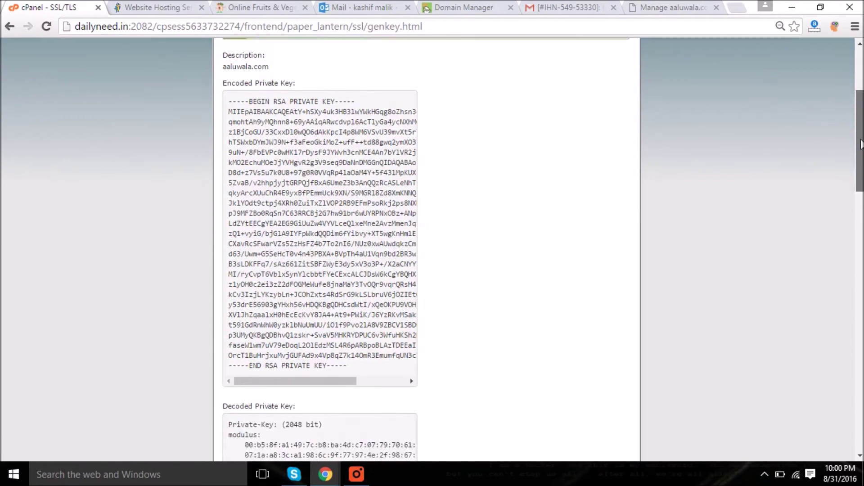
scroll(426, 249, down, 17)
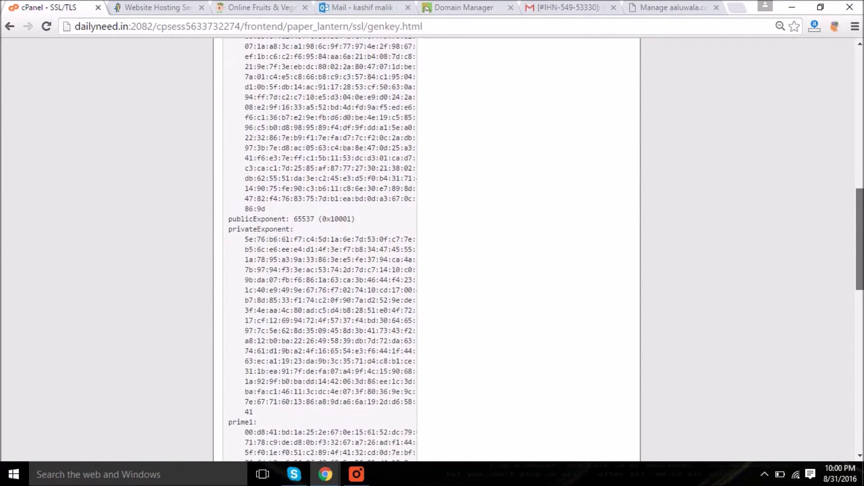
scroll(849, 218, up, 15)
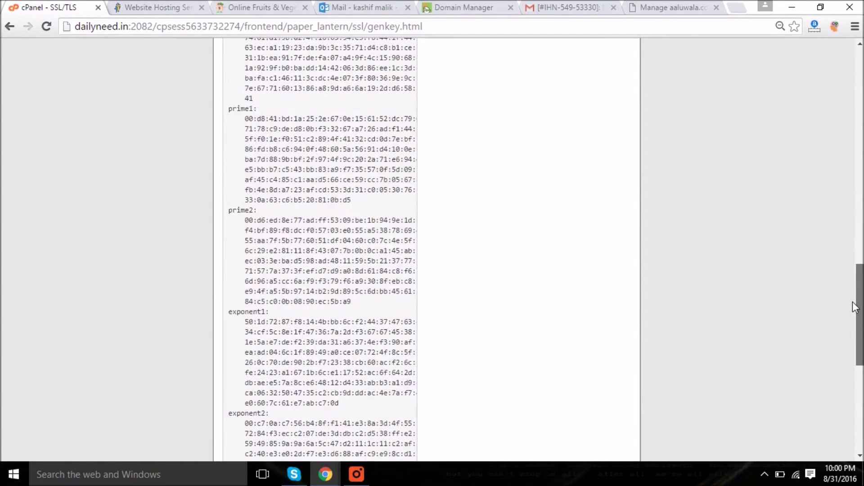
scroll(849, 219, up, 6)
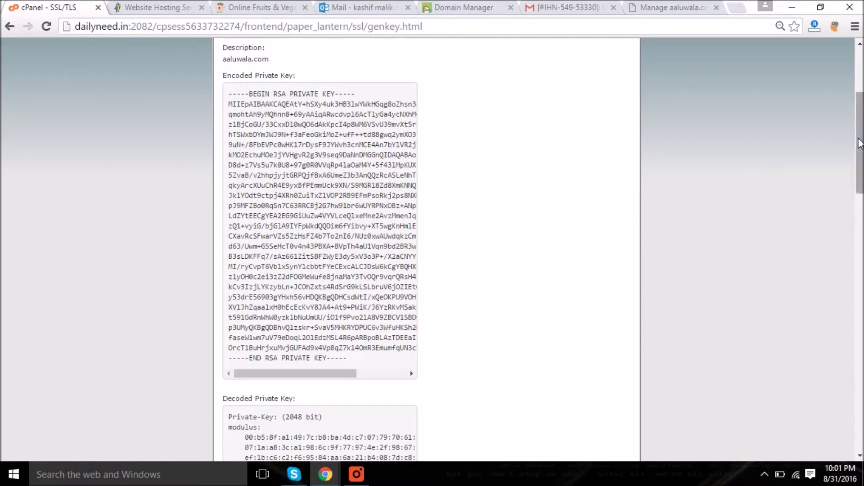
drag(857, 135, 856, 92)
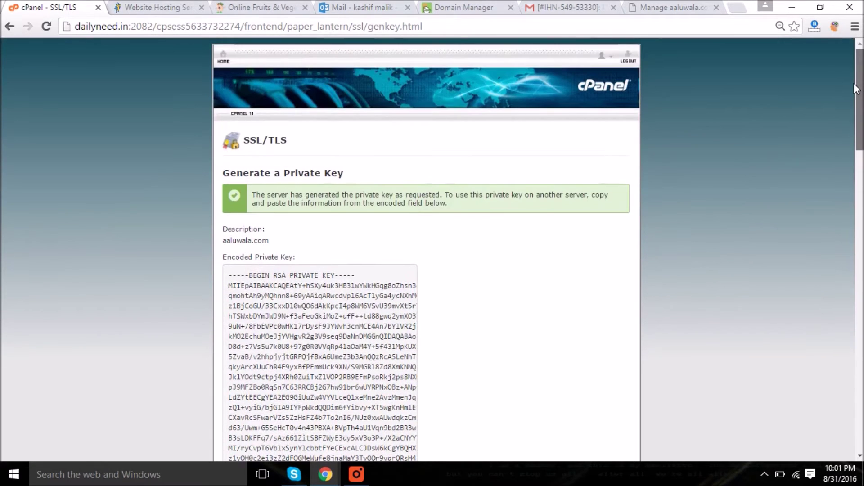
click(6, 29)
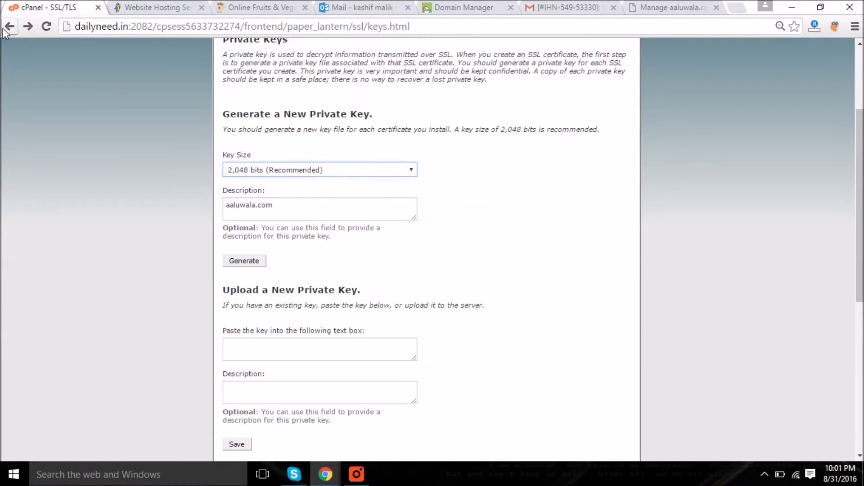
click(5, 29)
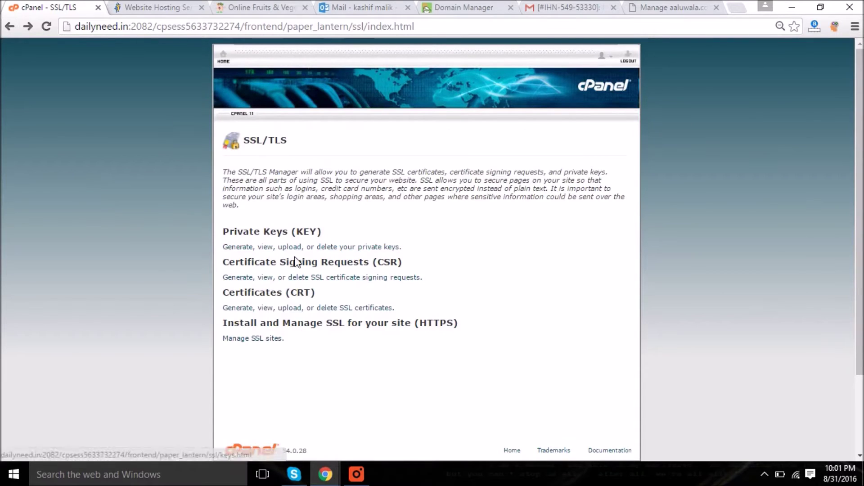
- Start a CSR for aaluwala.com with city Dehradun and state Uttarakhand
click(316, 277)
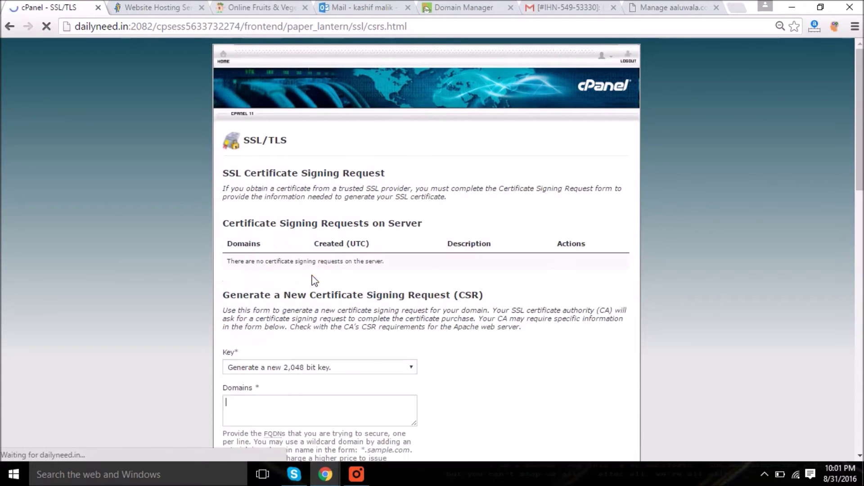
scroll(641, 234, down, 3)
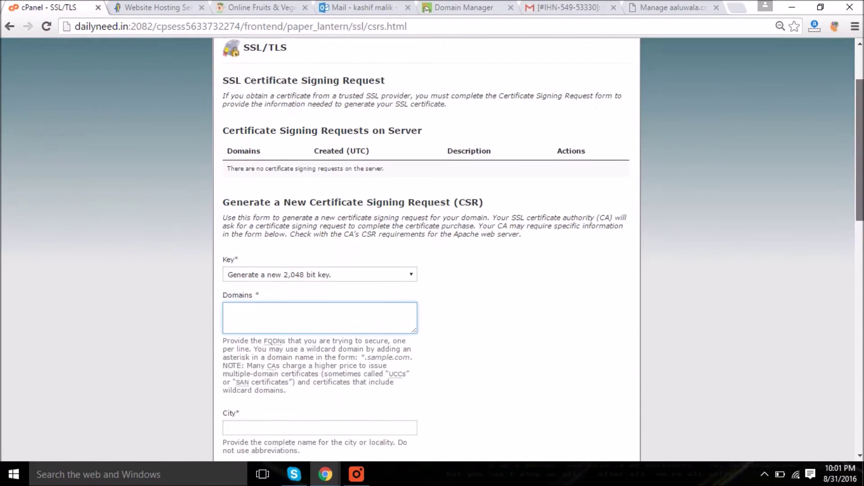
scroll(466, 210, down, 1)
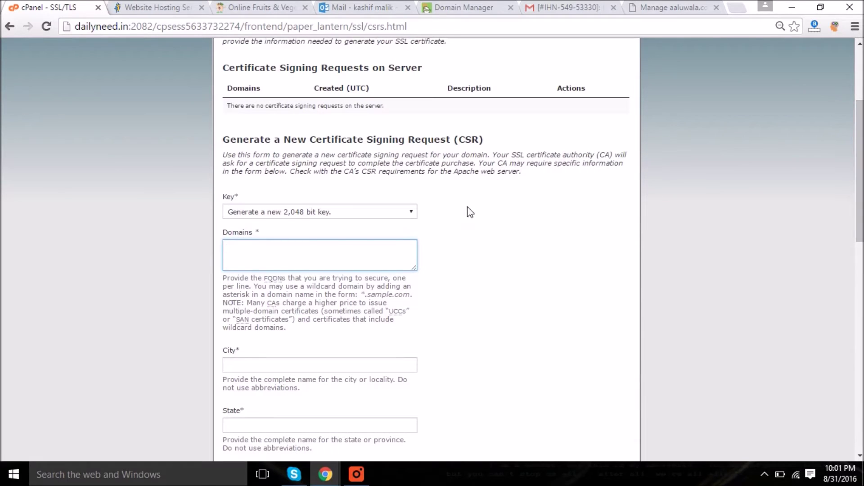
text(aa)
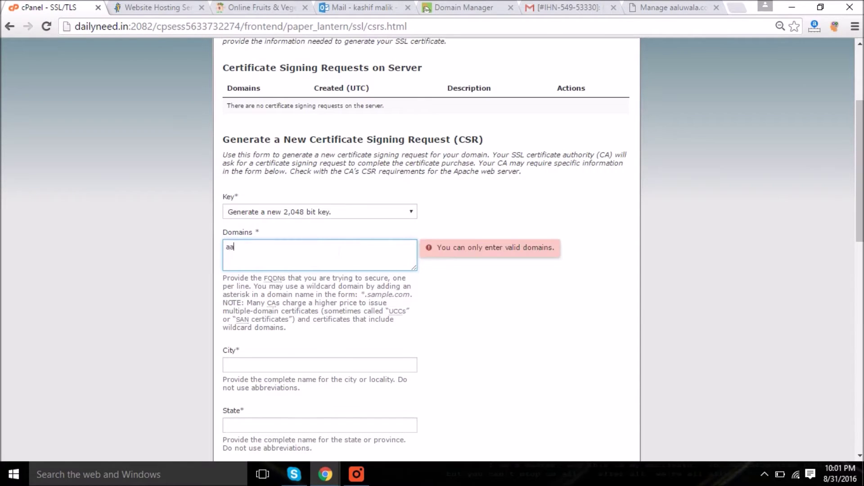
text(luwala.com)
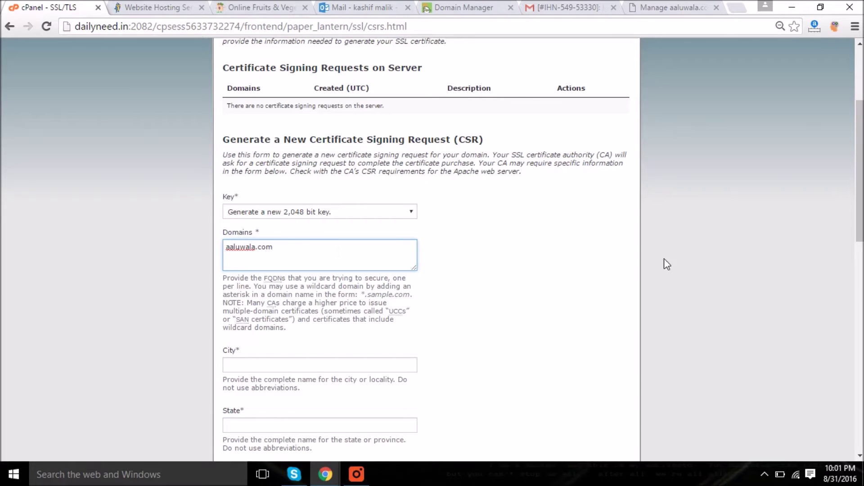
scroll(365, 123, down, 5)
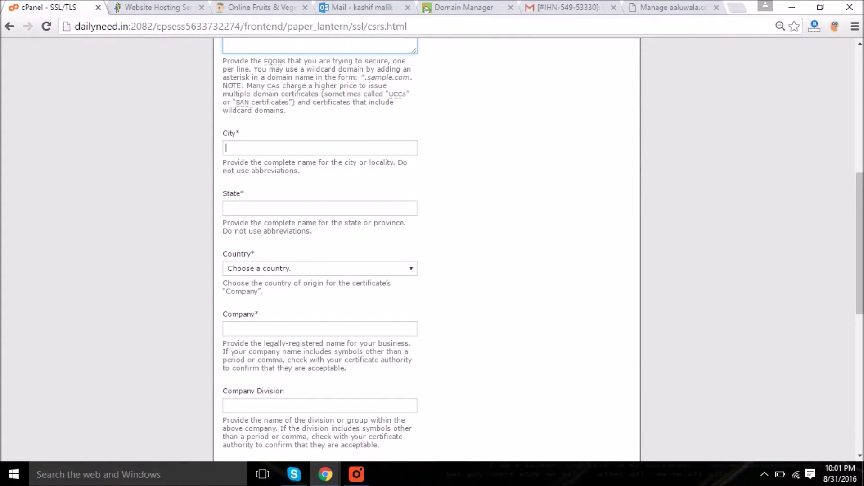
click(226, 147)
text(Dehradun)
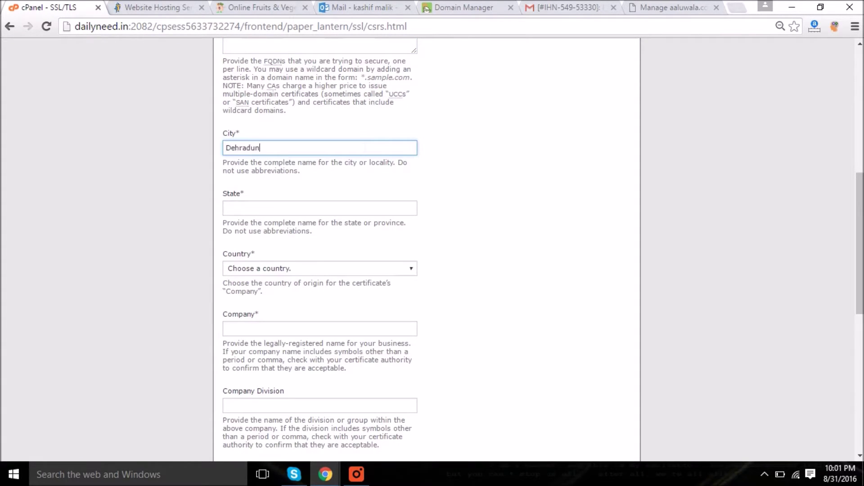
click(226, 208)
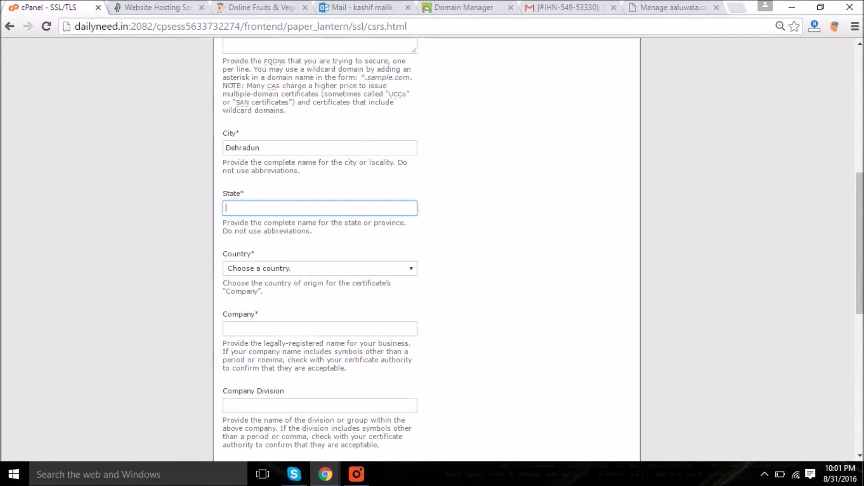
text(Uttarakhand)
- Set the CSR country to IN (India)
key(Tab)
text(ug)
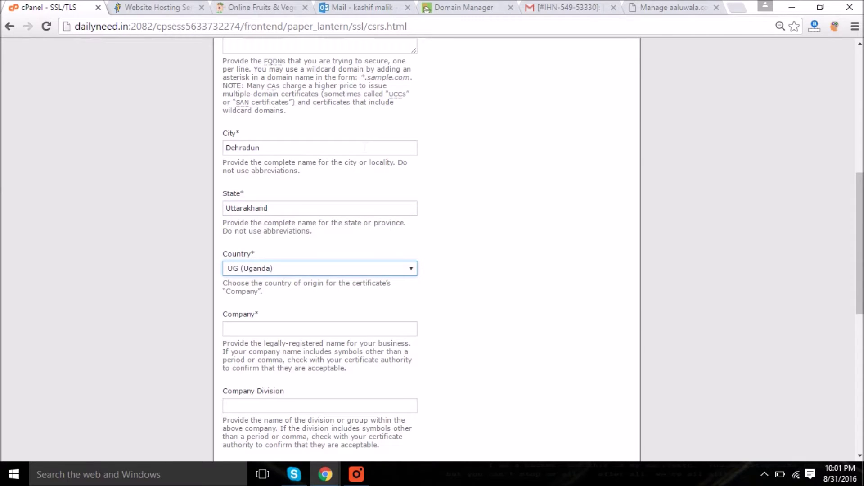
click(373, 271)
click(340, 318)
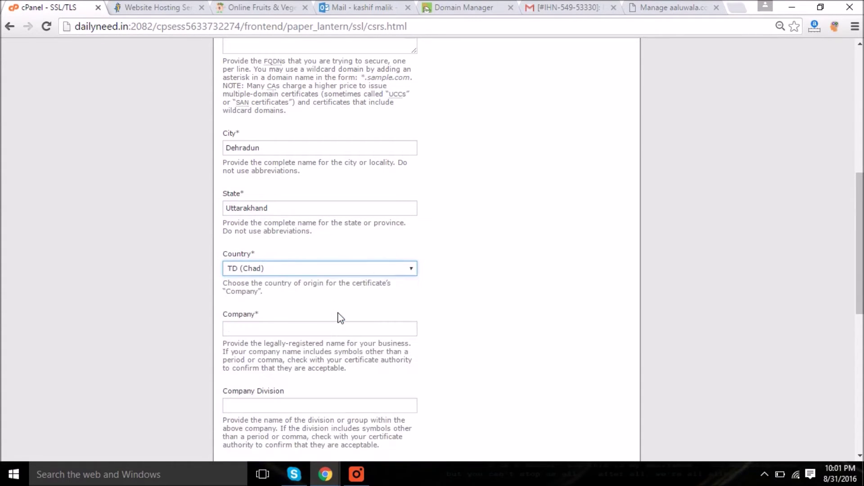
click(380, 265)
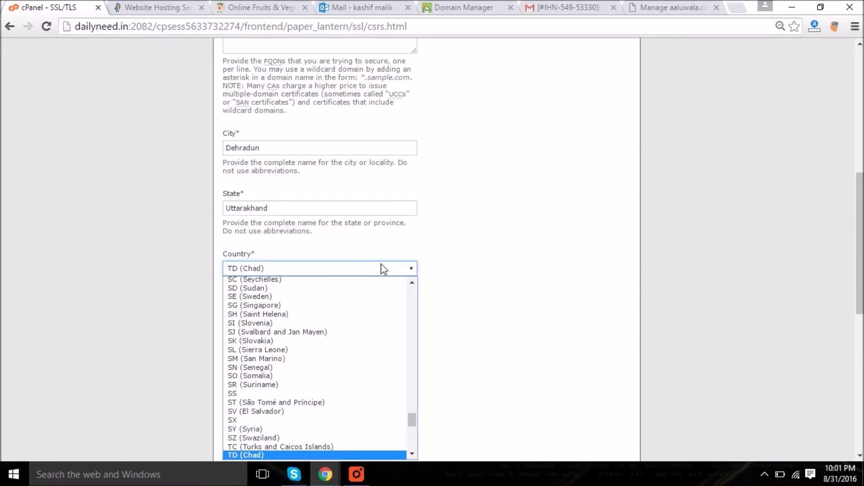
drag(411, 419, 402, 360)
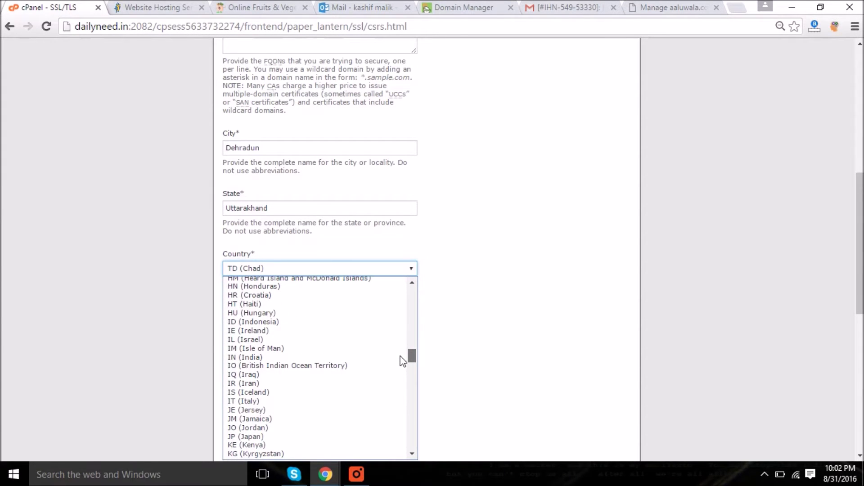
click(307, 358)
- Enter company Aaluwala, leave Company Division and Email blank, and generate the CSR
click(318, 329)
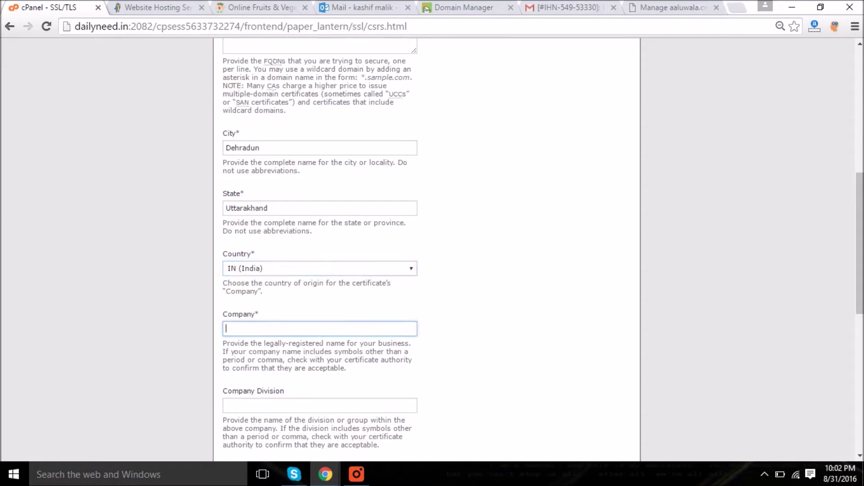
text(Aaluwala)
key(Tab)
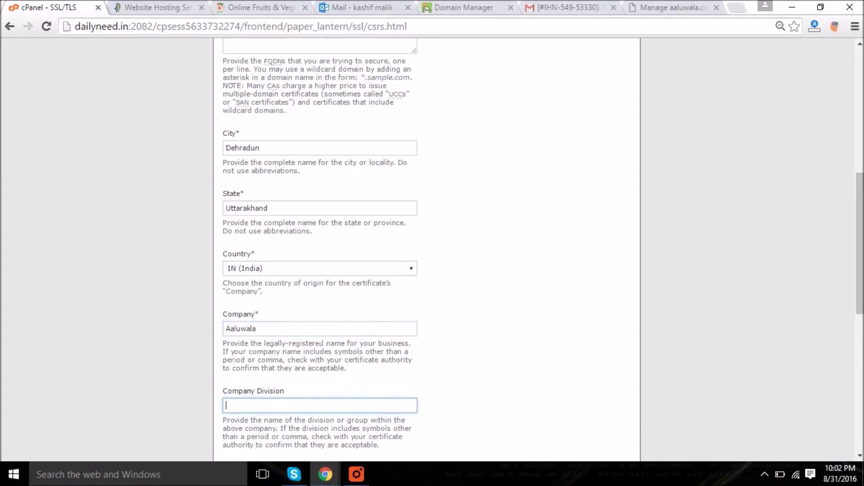
scroll(859, 247, down, 4)
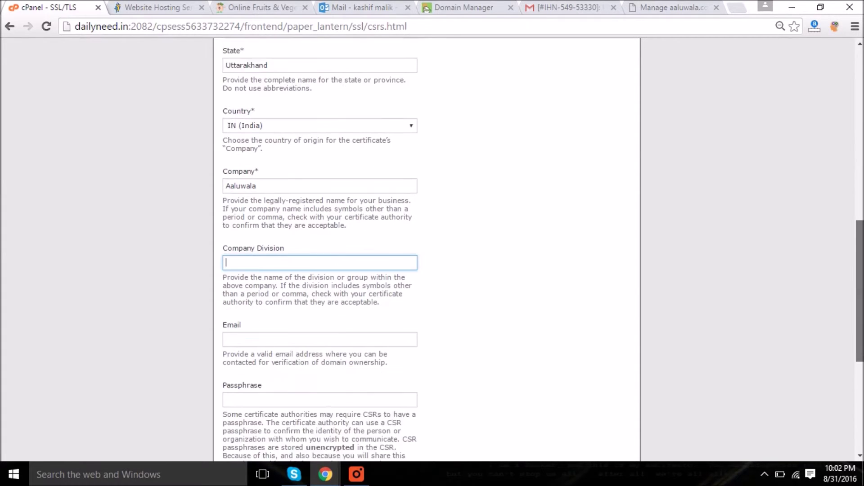
scroll(499, 244, down, 3)
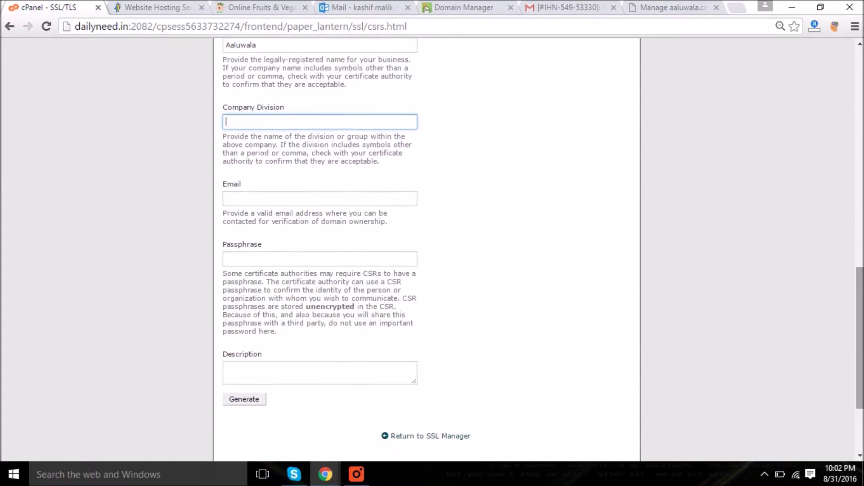
key(Tab)
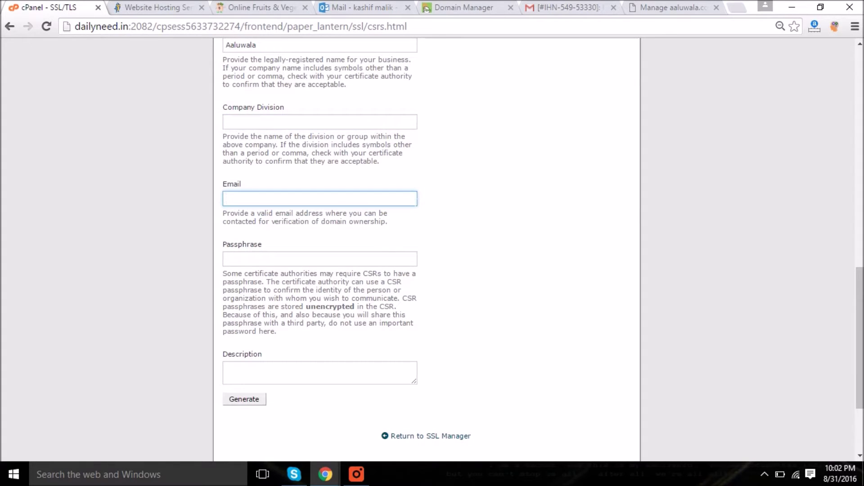
text(kashifiv)
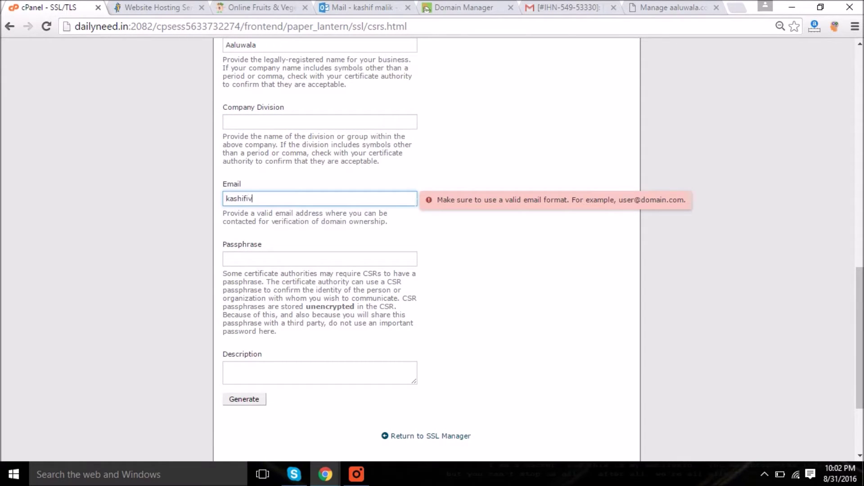
key(BackSpace)
key(BackSpace)
key(BackSpace)
key(BackSpace)
key(BackSpace)
key(BackSpace)
key(BackSpace)
key(BackSpace)
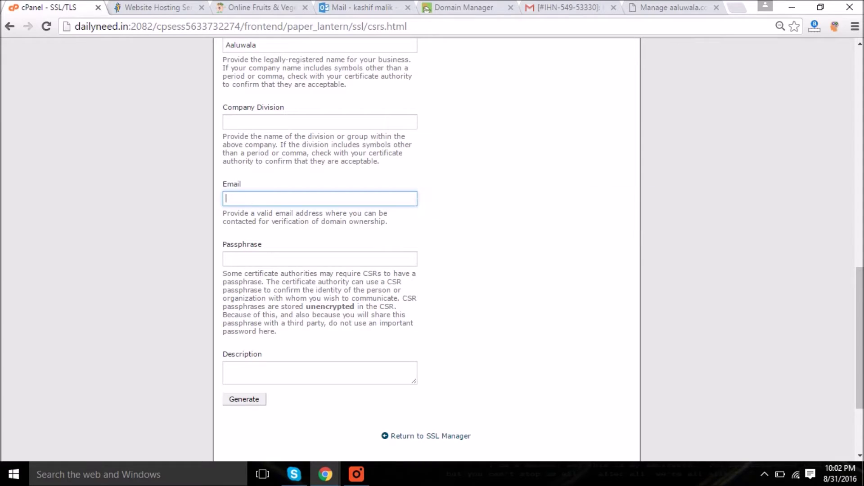
click(246, 401)
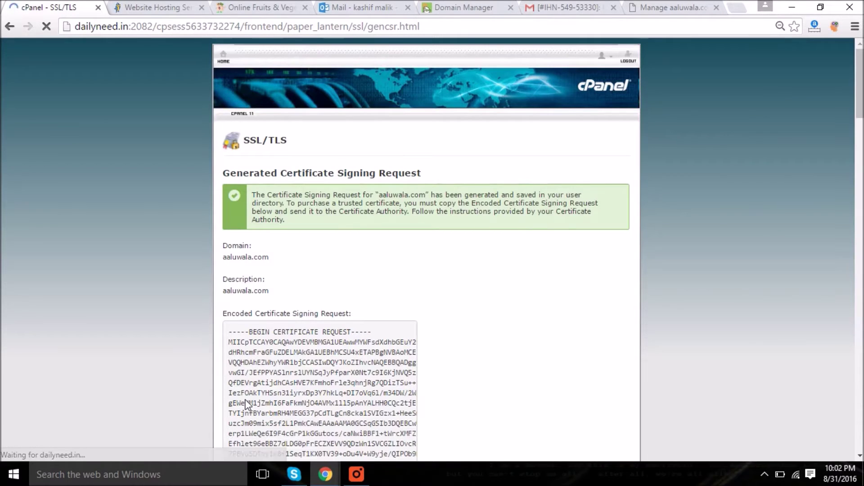
- Copy the whole encoded CSR text and switch to the HostGator site tab
drag(859, 97, 859, 128)
drag(228, 150, 288, 312)
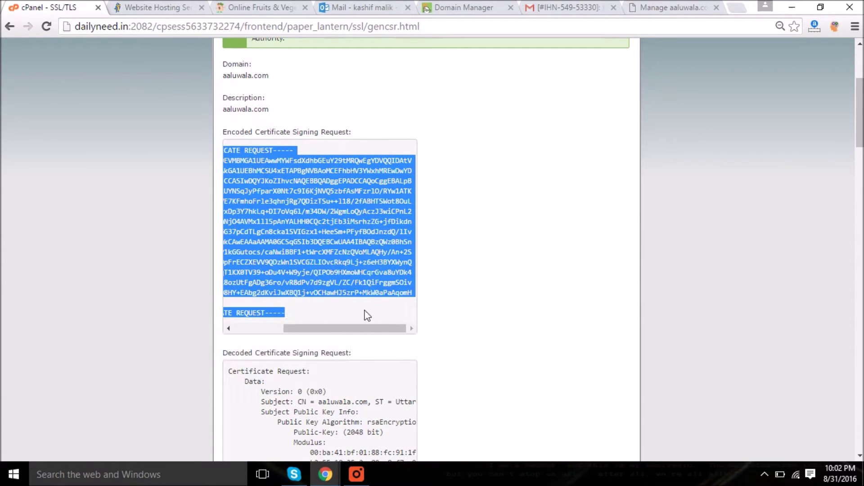
drag(361, 331, 263, 333)
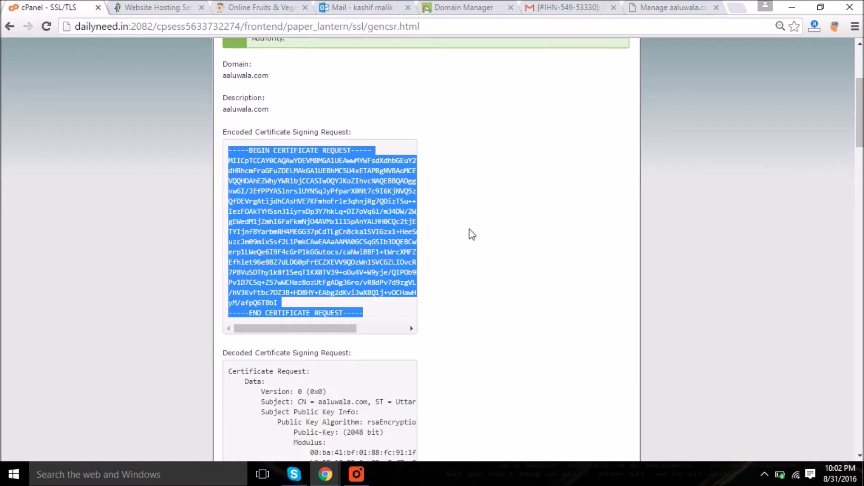
key(ctrl+Tab)
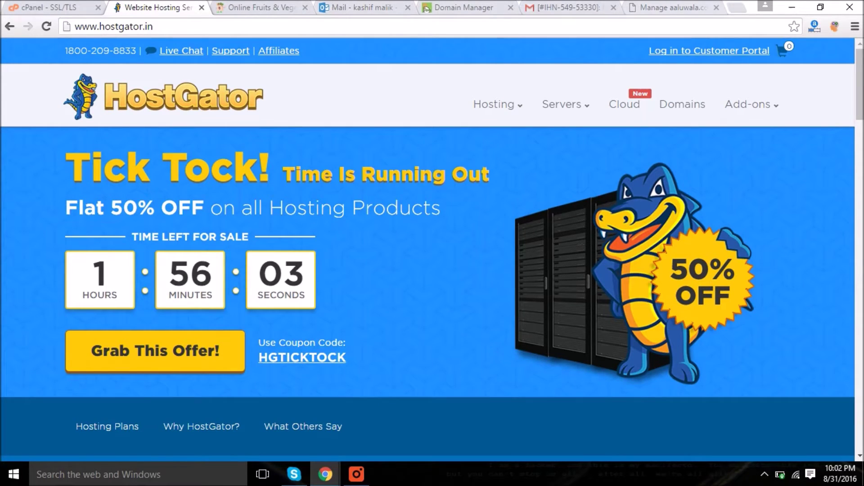
- Show the aaluwala.com domain page and scroll down to its Positive SSL certificate order
click(677, 9)
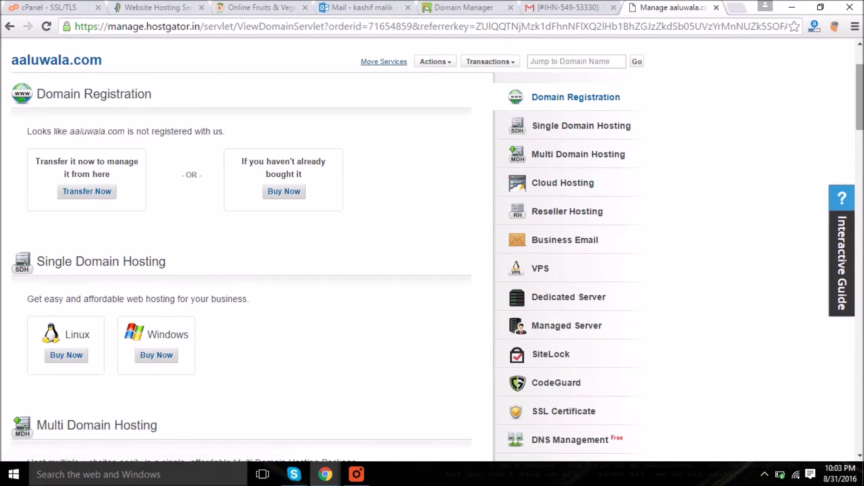
scroll(243, 248, down, 5)
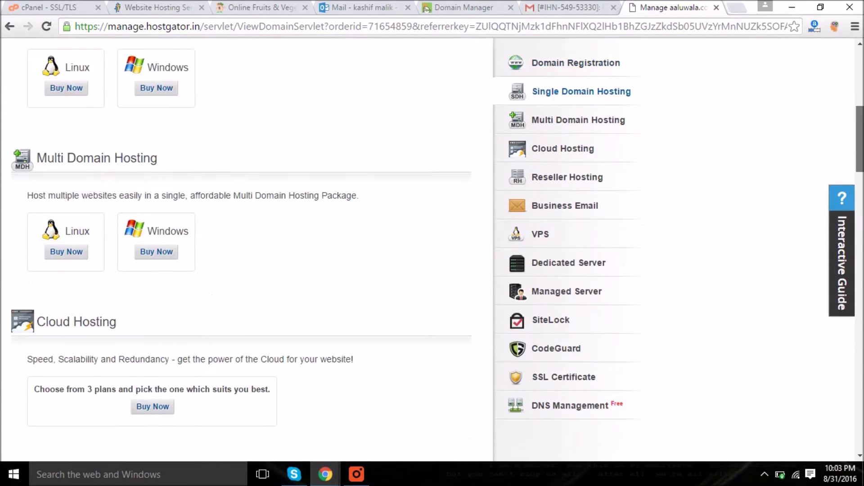
scroll(243, 247, up, 9)
scroll(243, 248, down, 4)
scroll(243, 248, down, 20)
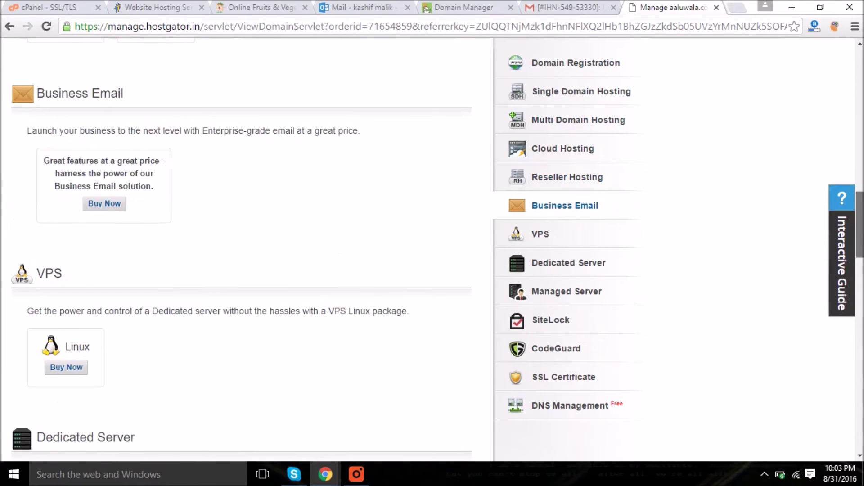
scroll(243, 247, down, 17)
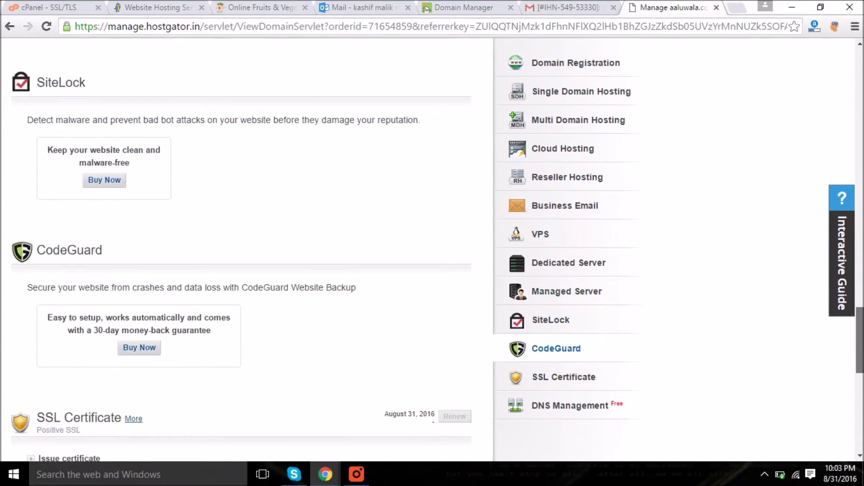
scroll(243, 248, down, 1)
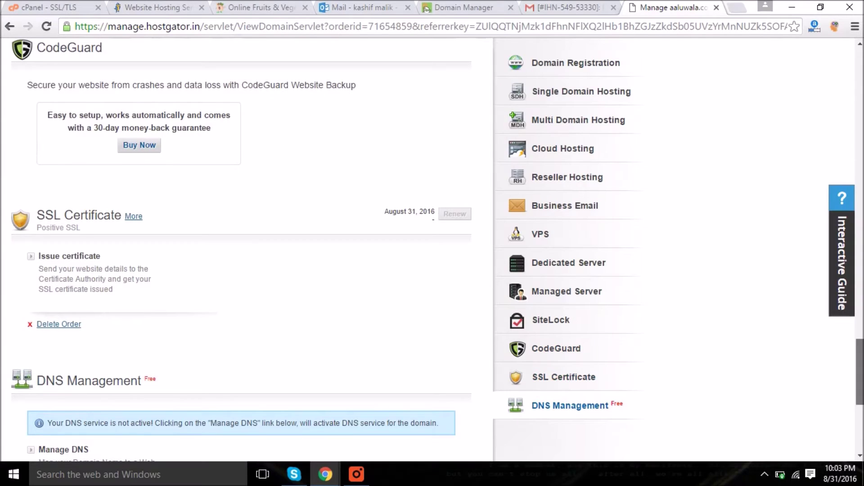
- Issue the certificate by pasting the copied CSR and continuing to the verification-email step
click(90, 258)
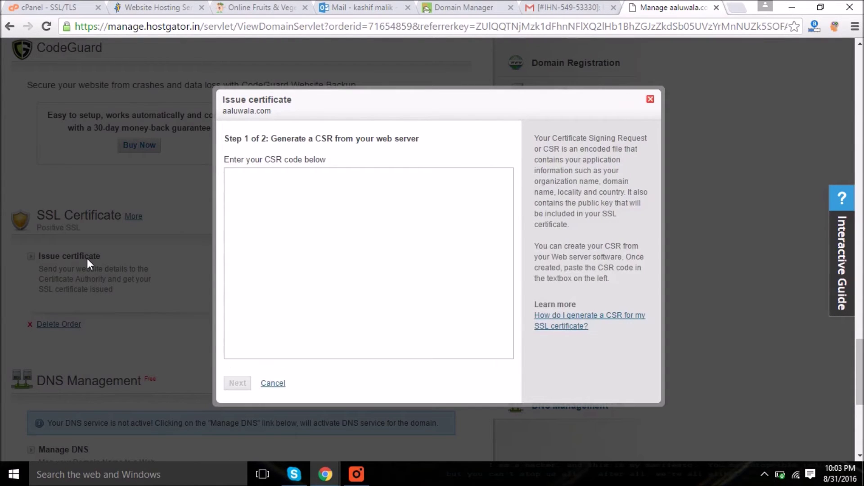
click(433, 246)
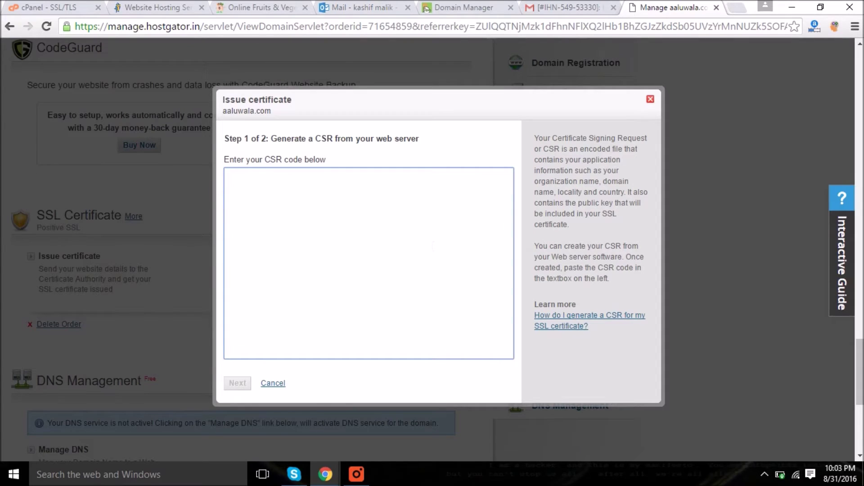
key(ctrl+v)
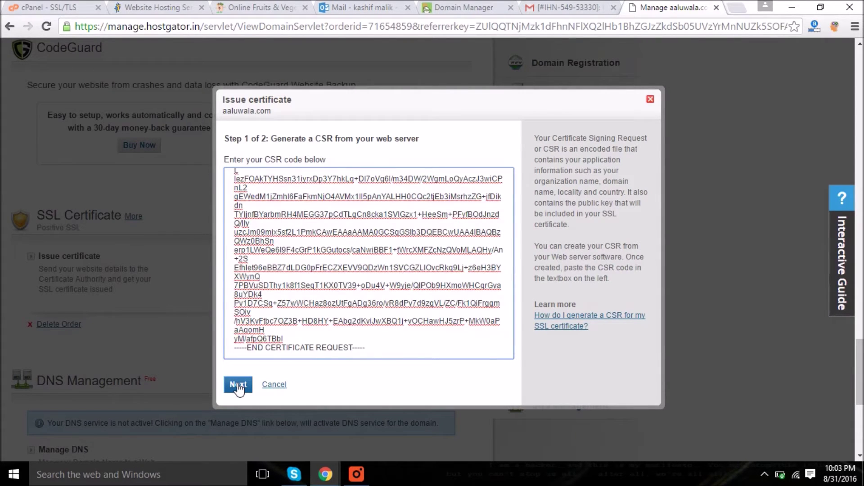
click(238, 386)
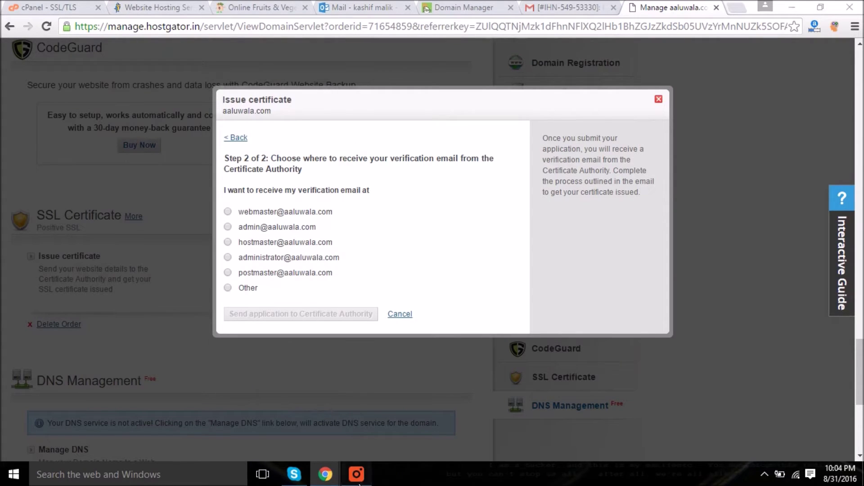
- Choose 'Other', enter the custom Gmail address for verification, and send the application to the Certificate Authority
click(228, 287)
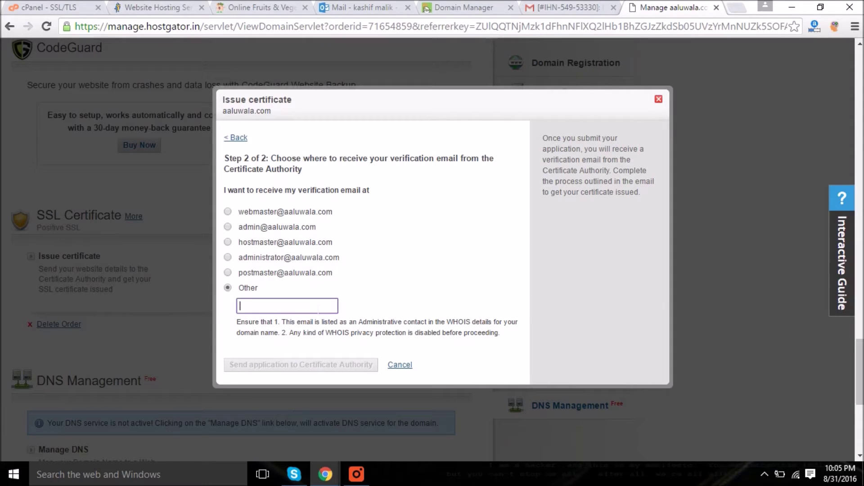
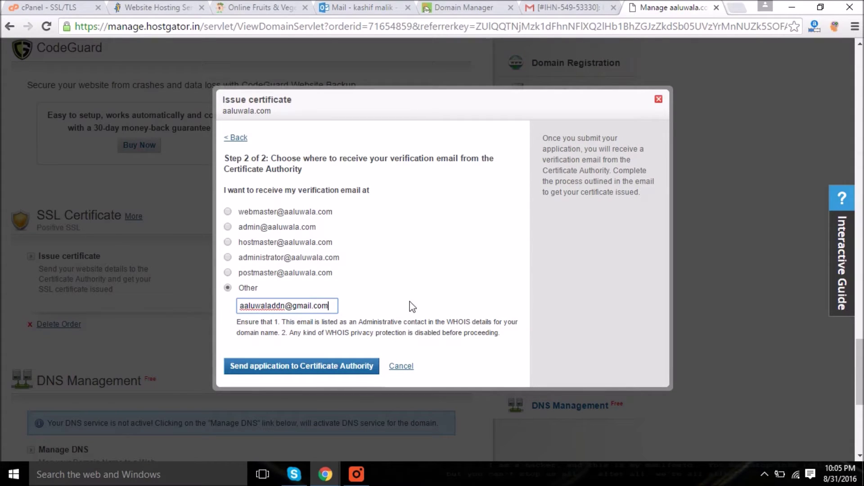
click(305, 370)
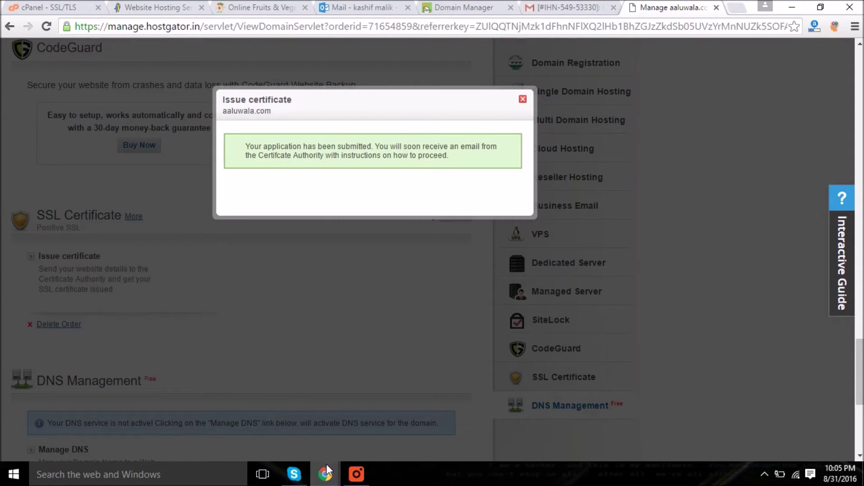
- Sign in to the Google account and load the Gmail inbox
mouse_move(326, 463)
click(363, 433)
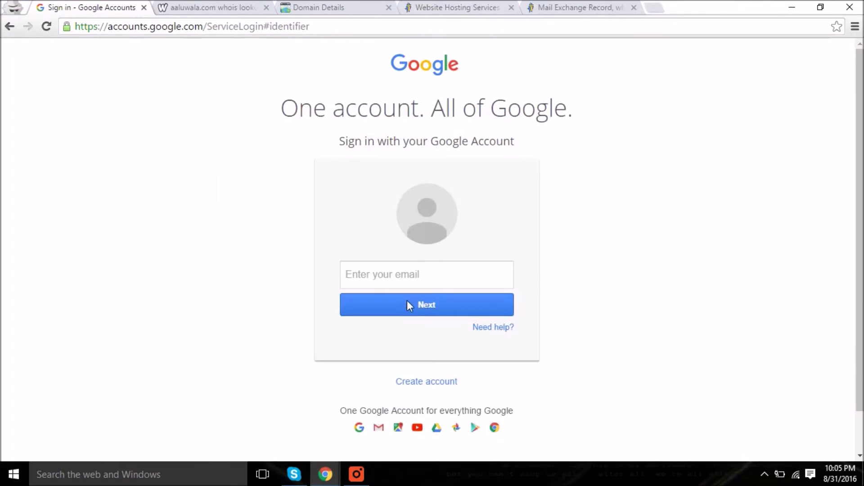
click(407, 274)
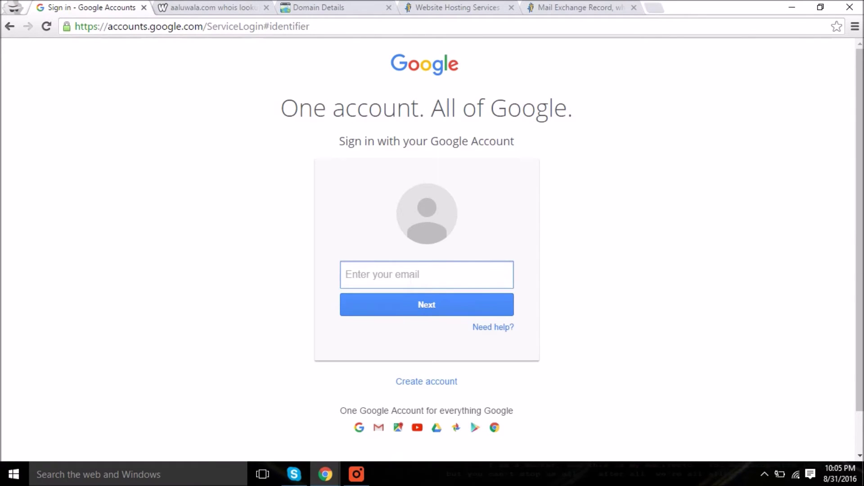
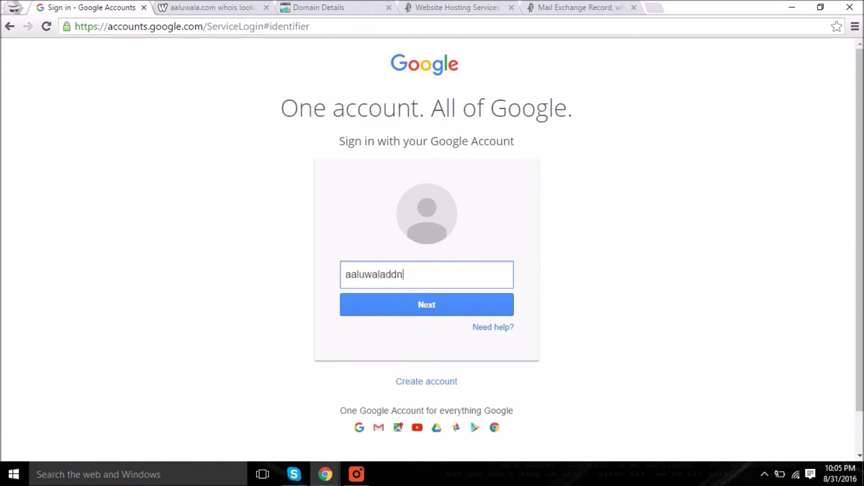
key(Return)
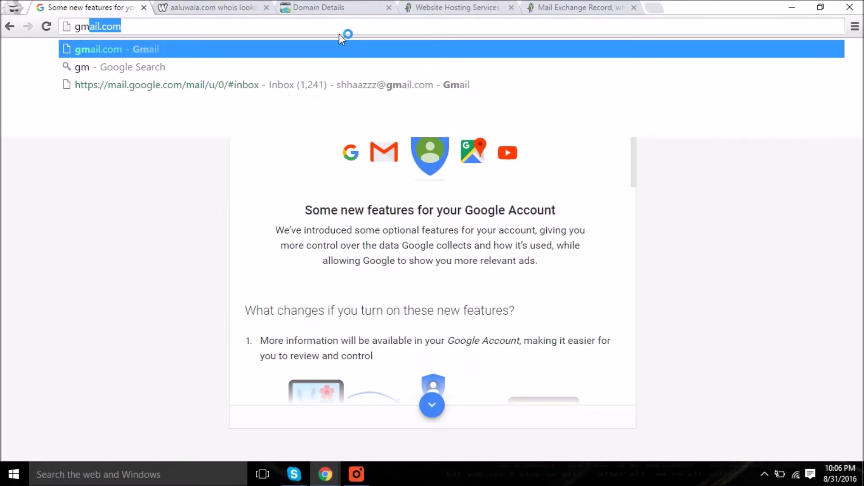
key(Return)
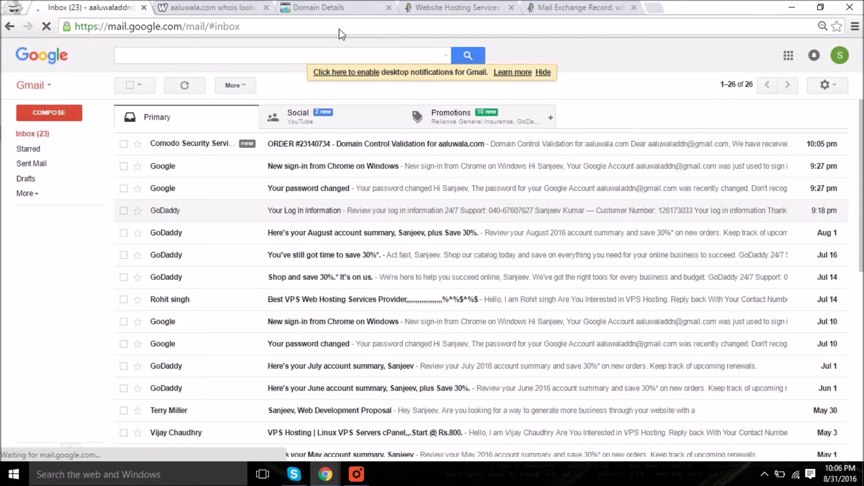
- Open the Comodo validation email, copy its validation code, and follow the link to Comodo's page
click(377, 148)
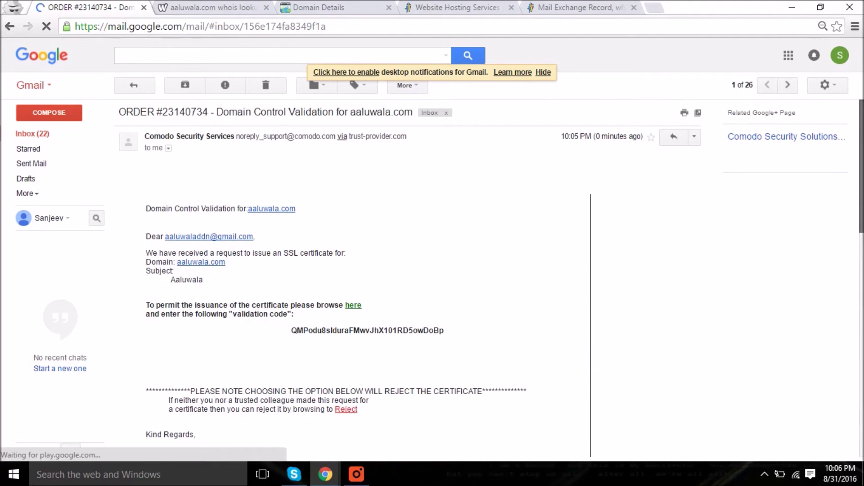
scroll(351, 279, down, 4)
scroll(351, 270, up, 3)
drag(291, 259, 446, 259)
key(ctrl+c)
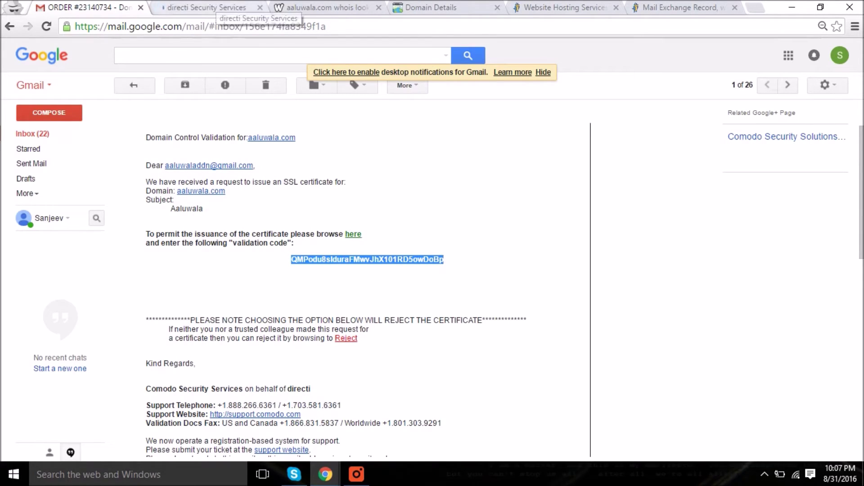
click(216, 8)
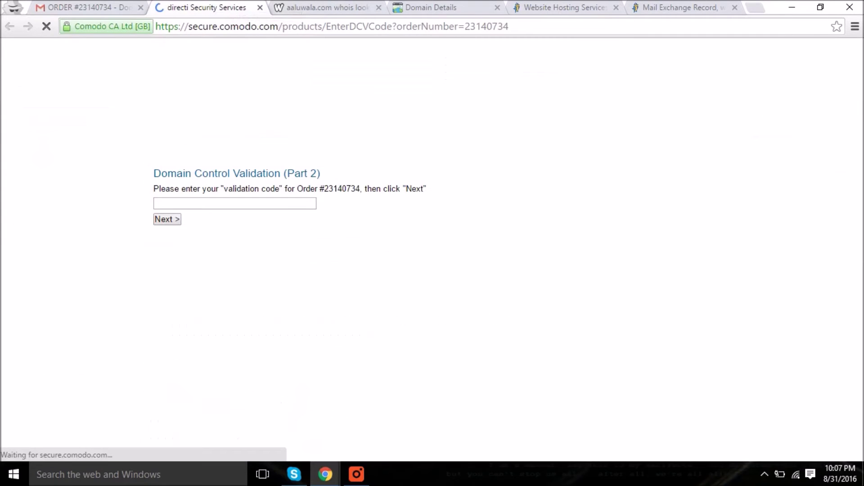
- Paste the validation code into Comodo's field, submit it, and return to the Gmail email
click(258, 208)
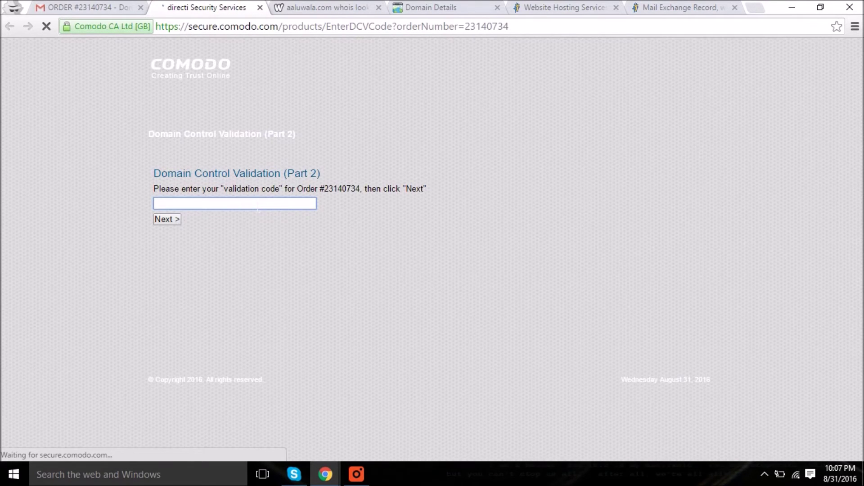
key(ctrl+v)
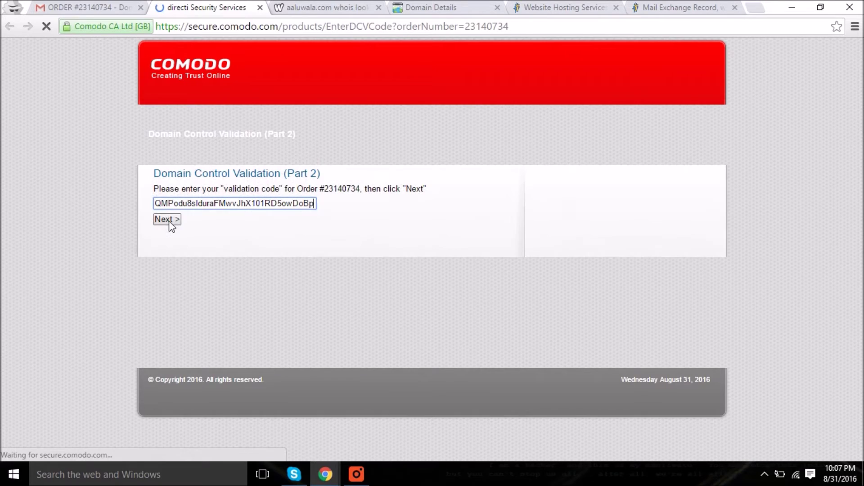
click(169, 221)
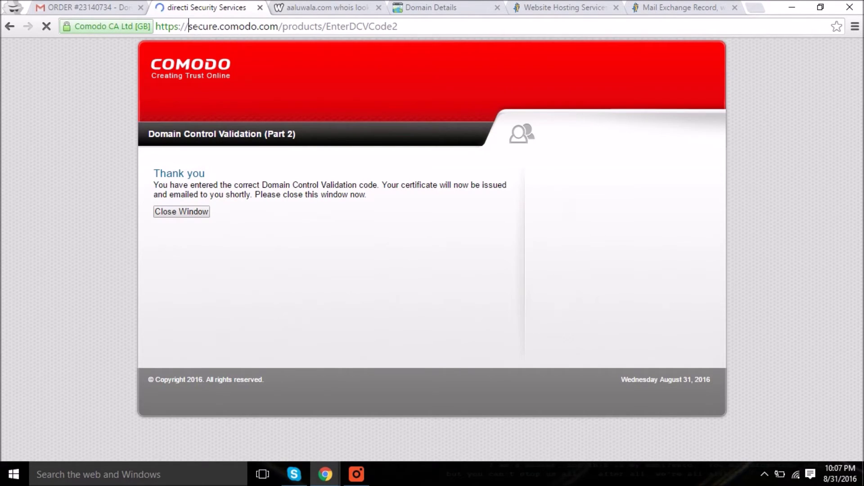
drag(188, 26, 278, 26)
key(ctrl+shift+Tab)
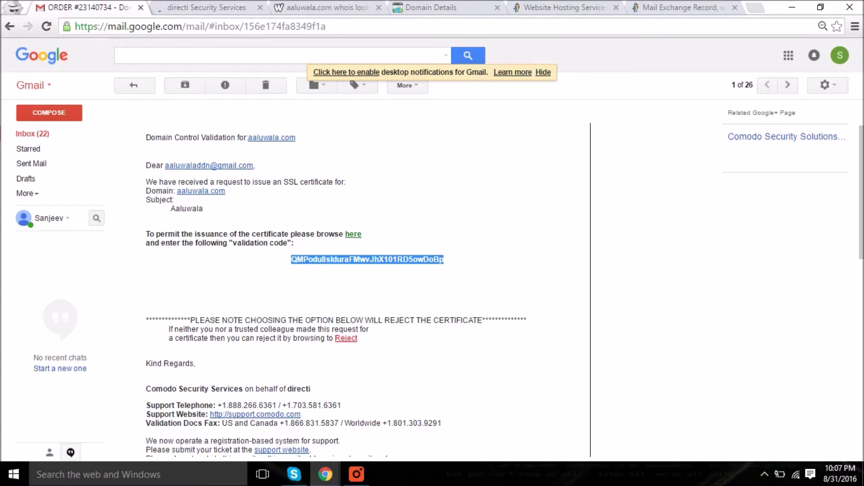
- Copy the BEGIN–END CERTIFICATE block from the PositiveSSL certificate email
click(57, 136)
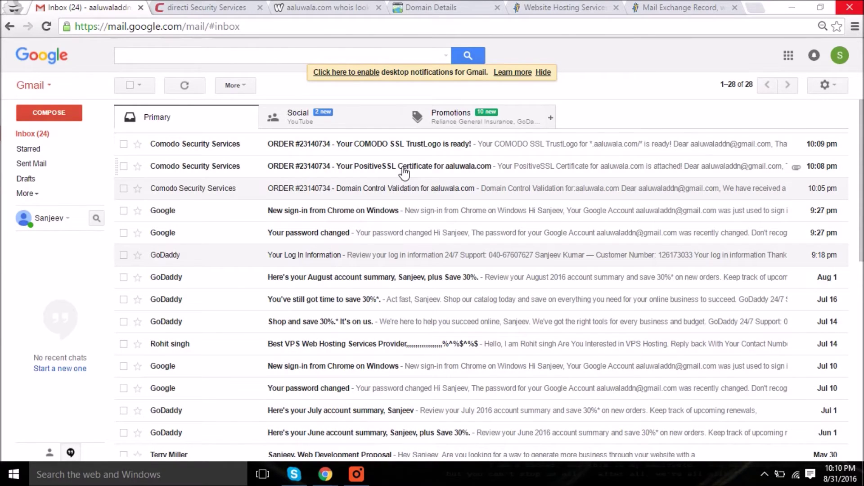
click(402, 174)
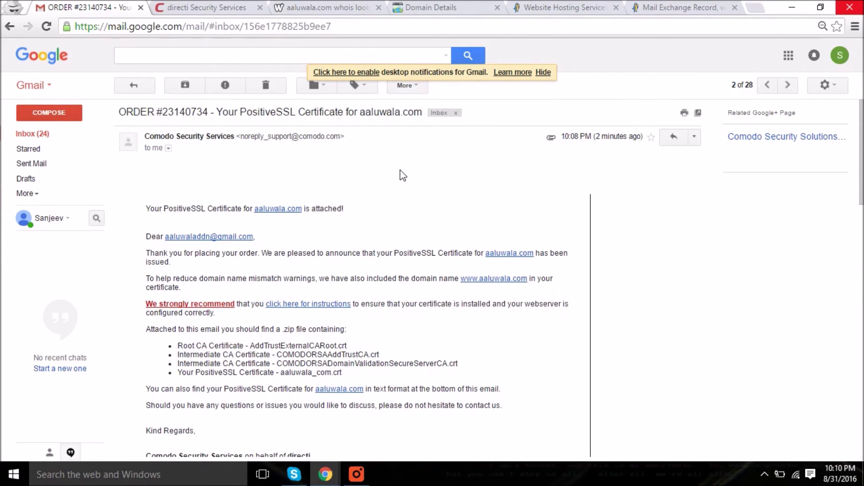
drag(861, 150, 860, 358)
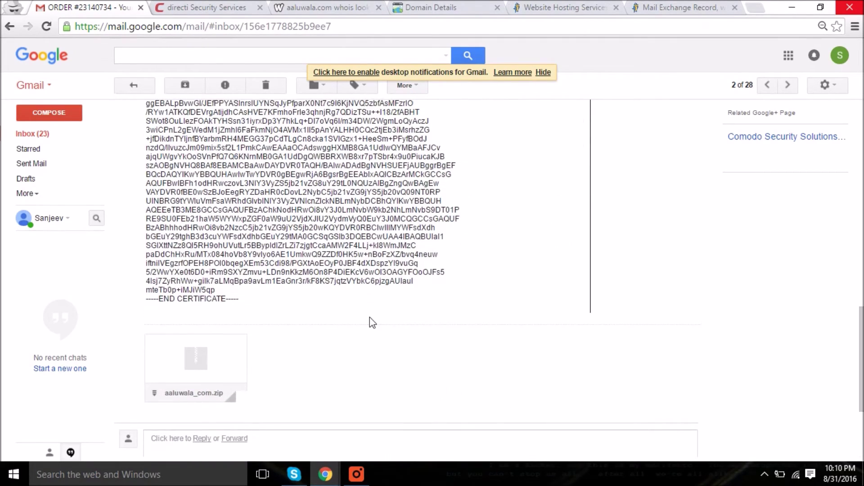
drag(252, 302, 166, 102)
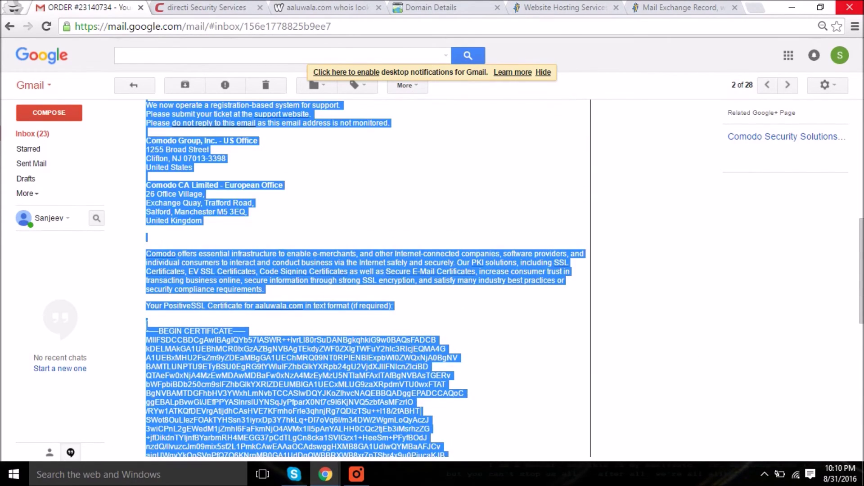
drag(150, 332, 153, 331)
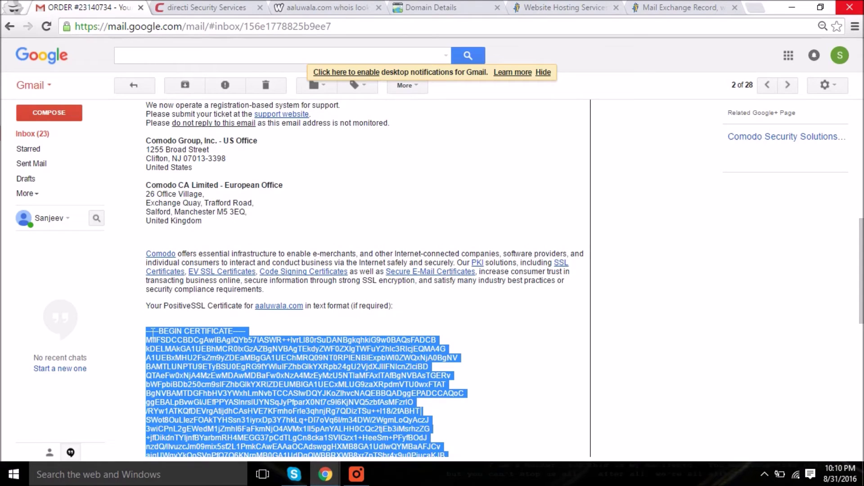
click(860, 147)
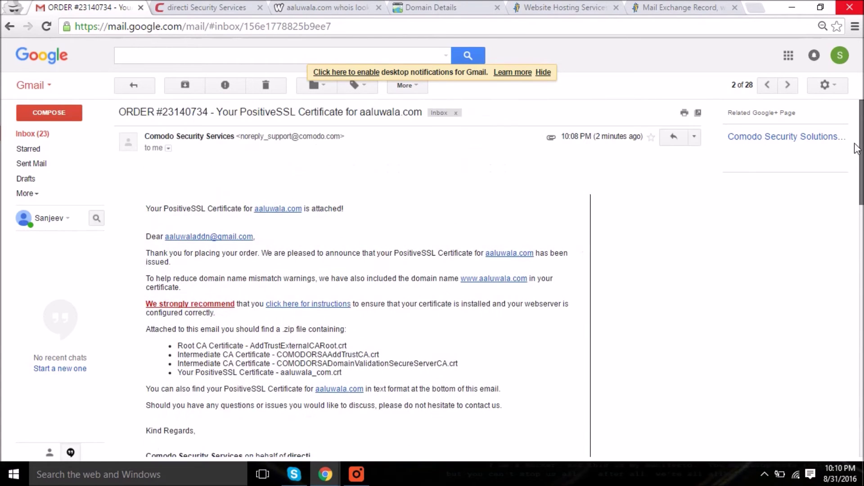
- Glance through the COMODO SSL TrustLogo email, then switch to the HostGator aaluwala.com window
click(31, 134)
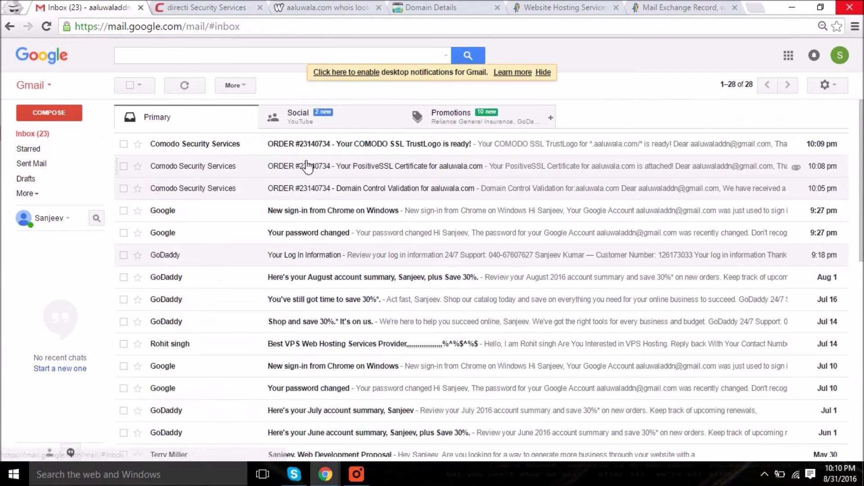
click(363, 146)
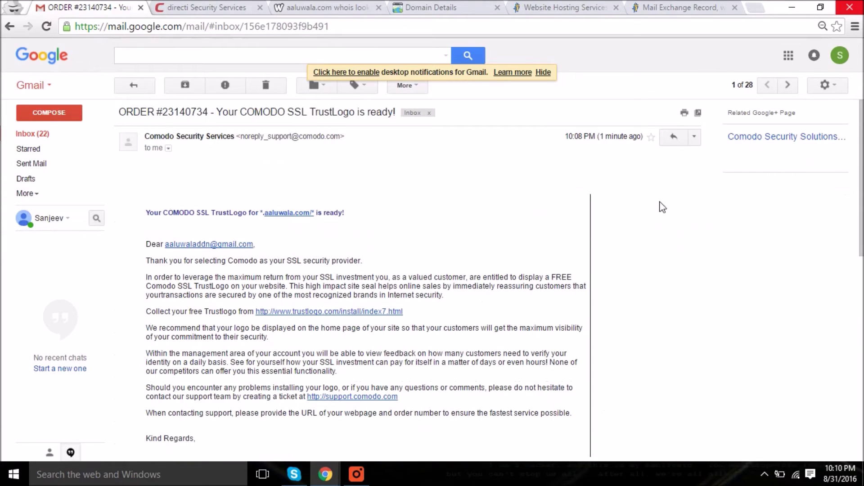
scroll(365, 275, down, 5)
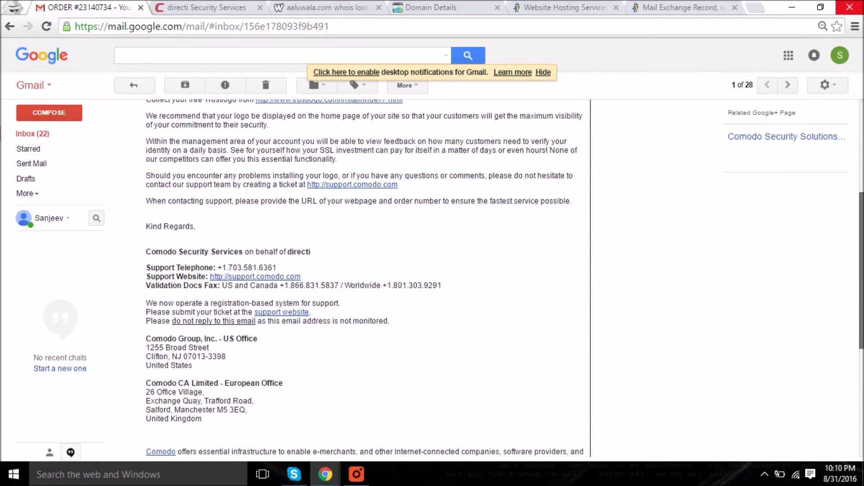
scroll(860, 260, down, 4)
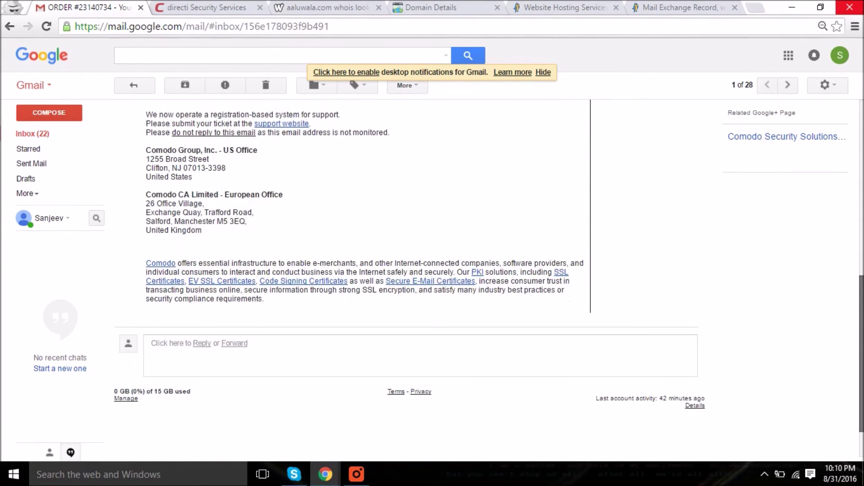
scroll(861, 260, up, 4)
drag(860, 260, 852, 143)
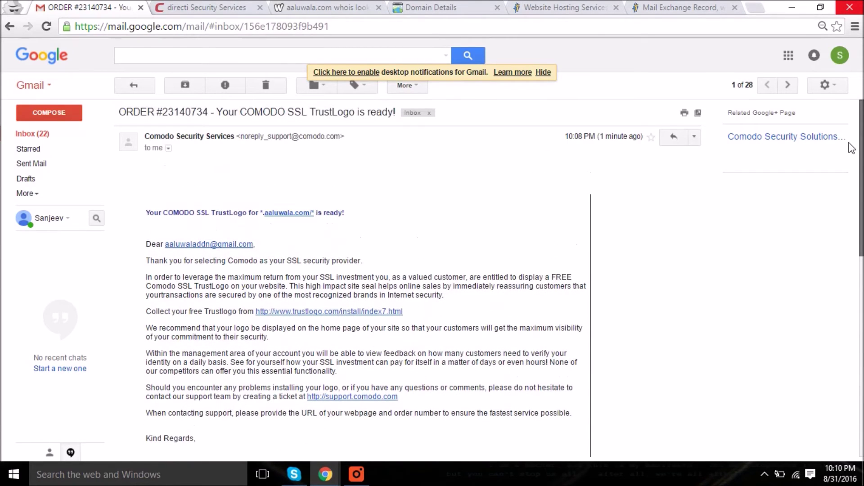
click(39, 135)
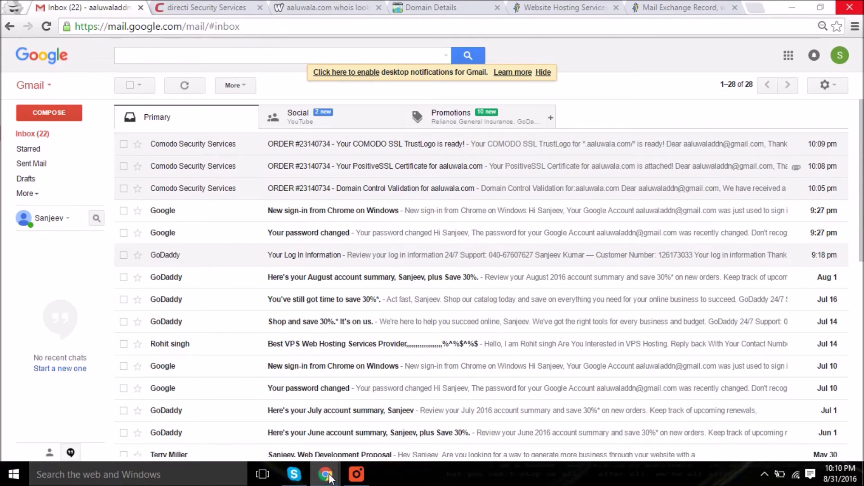
mouse_move(315, 462)
click(269, 435)
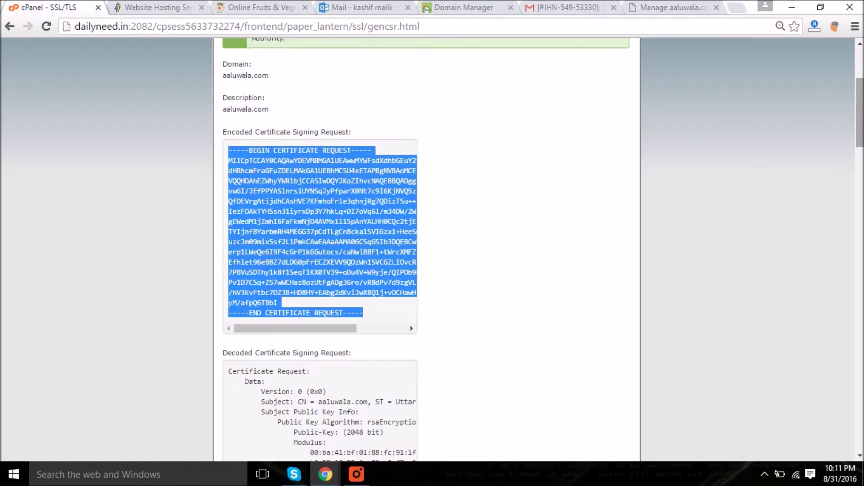
- Paste the copied Comodo certificate under Certificates (CRT), describe it as aaluwala.com, and save it
click(13, 27)
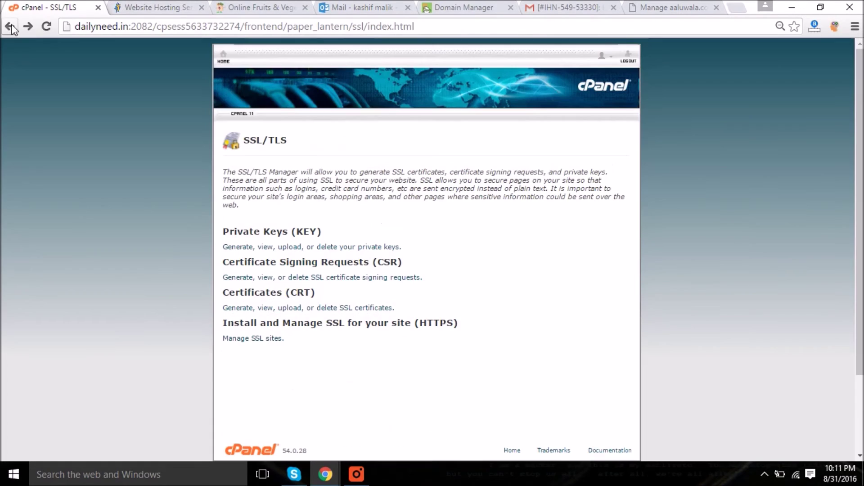
click(295, 310)
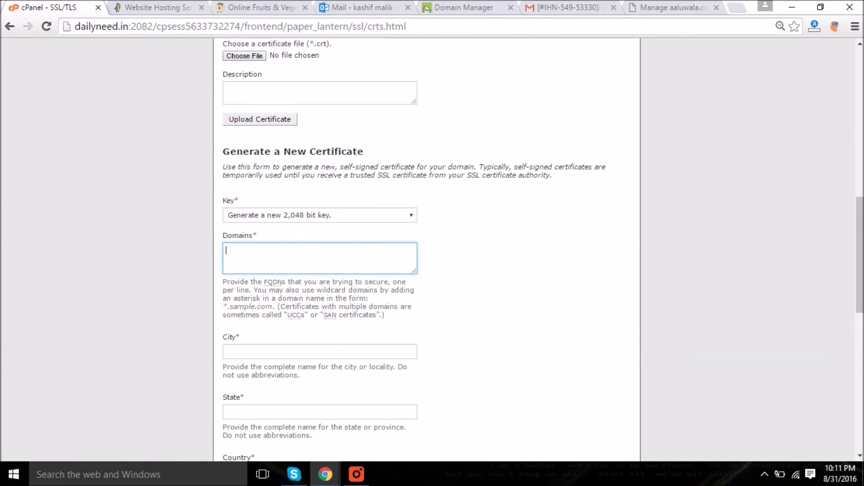
drag(858, 237, 843, 135)
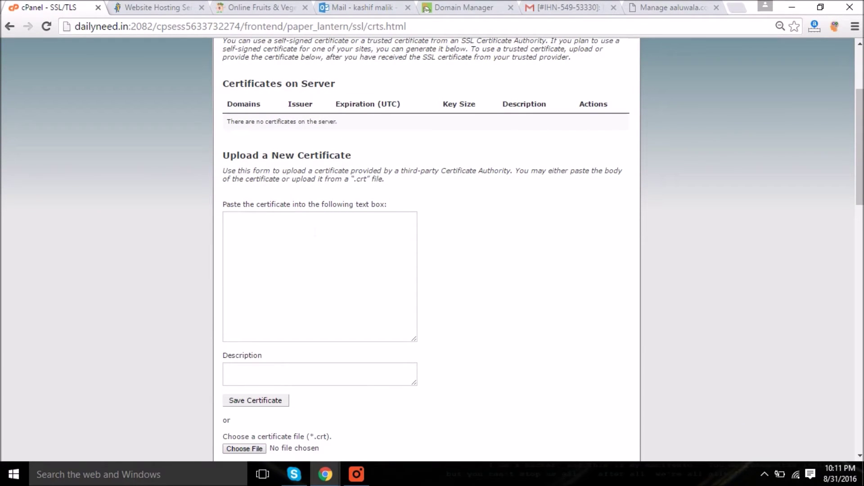
click(315, 243)
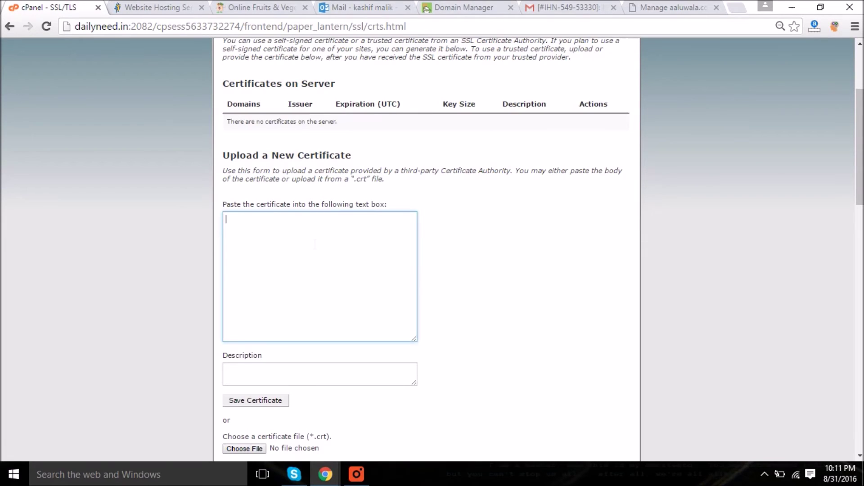
key(ctrl+v)
click(320, 425)
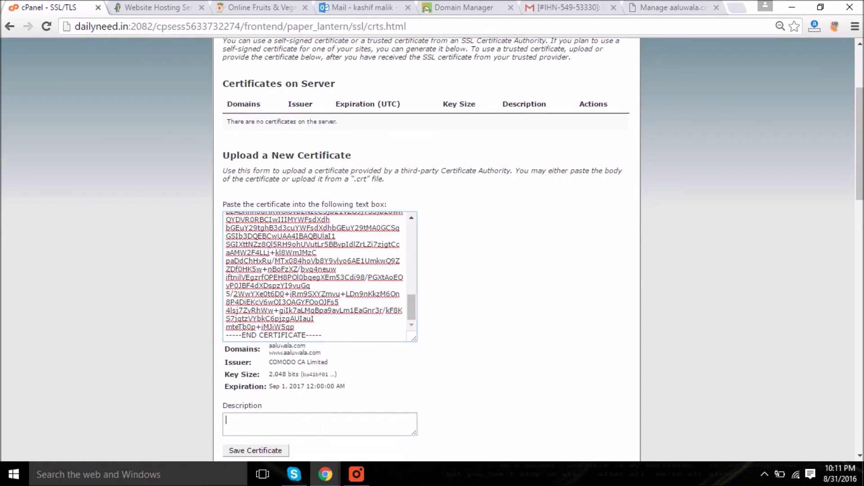
text(ala)
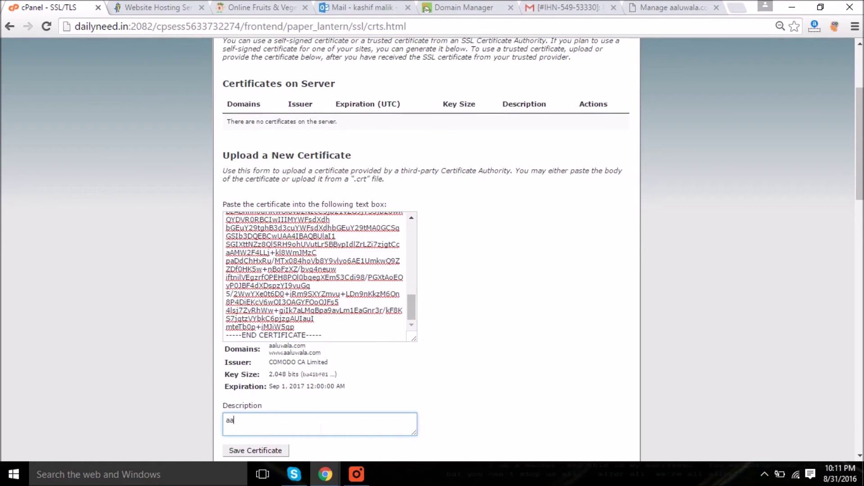
text(luwala.com)
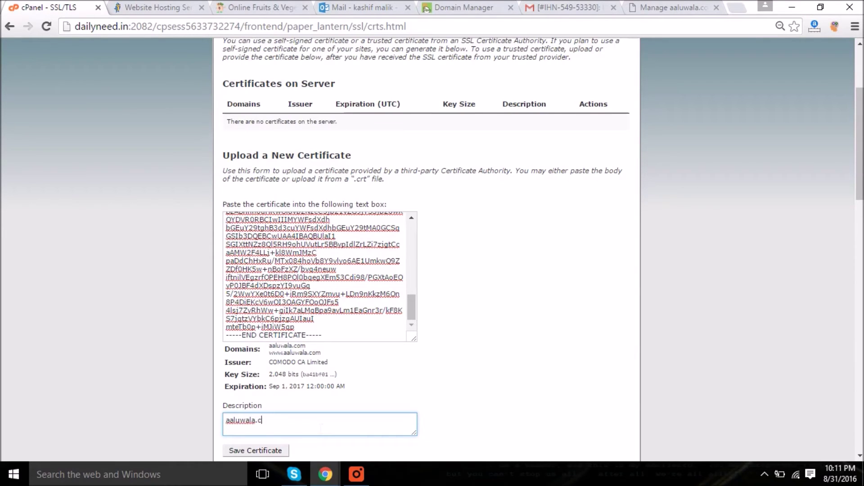
click(266, 450)
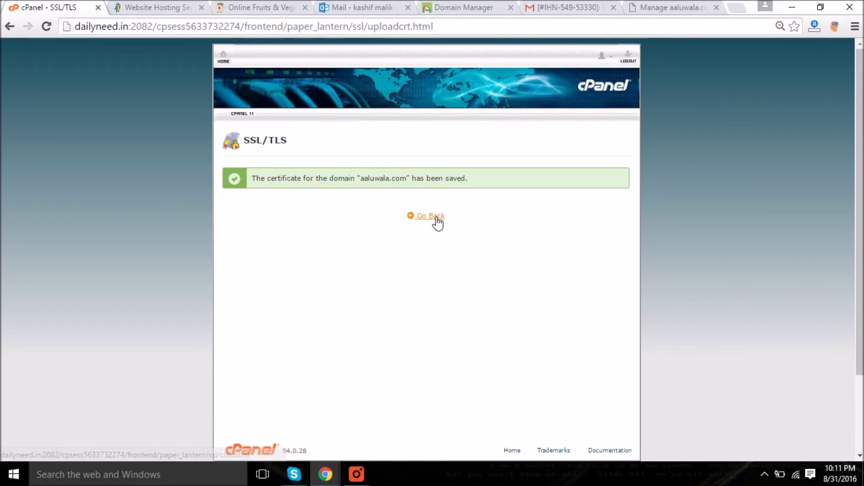
- Check the aaluwala.com certificate (expiring 9/1/17) is on the server, then return to the SSL/TLS main page
click(433, 221)
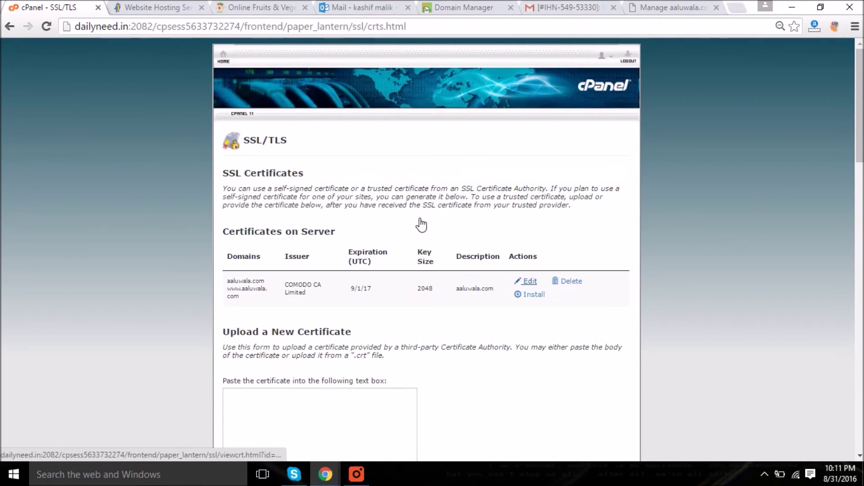
scroll(825, 169, down, 7)
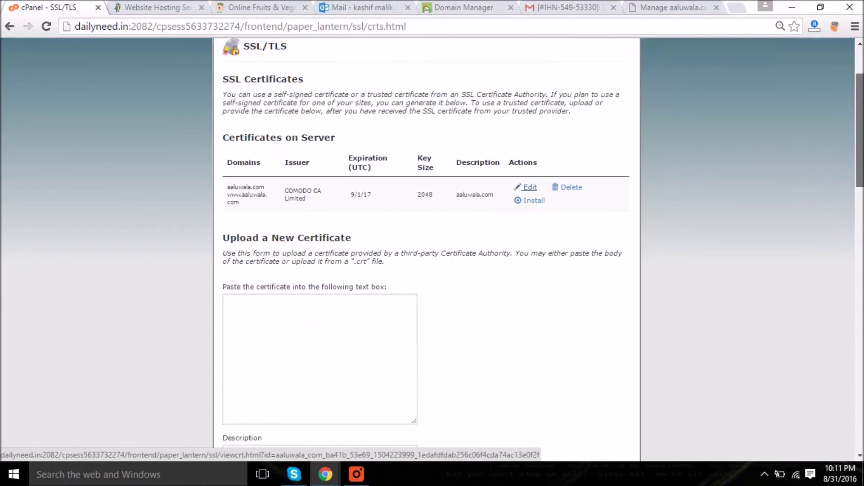
scroll(427, 248, down, 1)
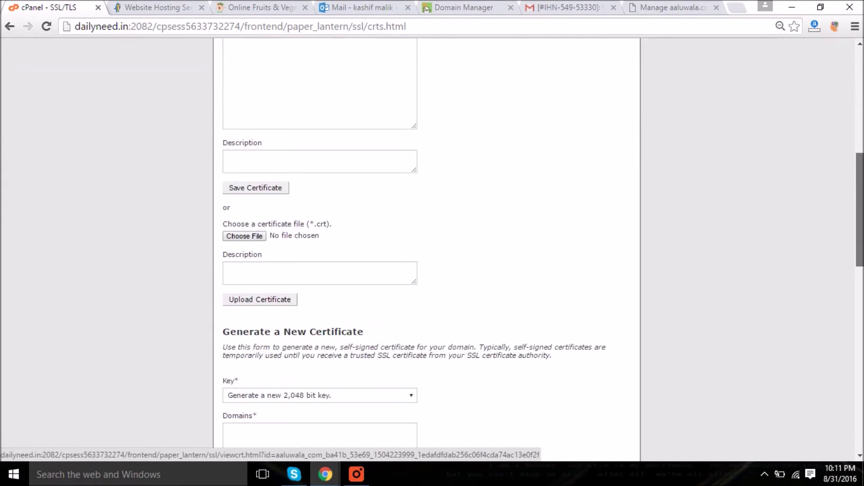
scroll(860, 212, up, 2)
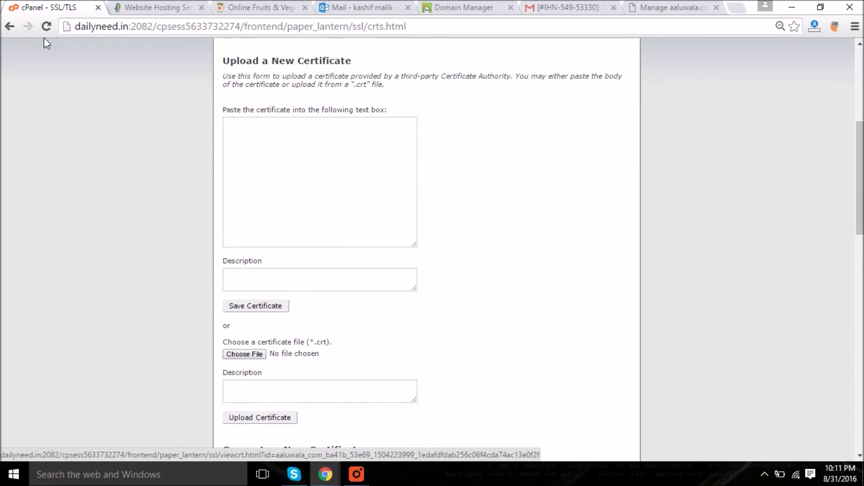
click(9, 27)
click(9, 26)
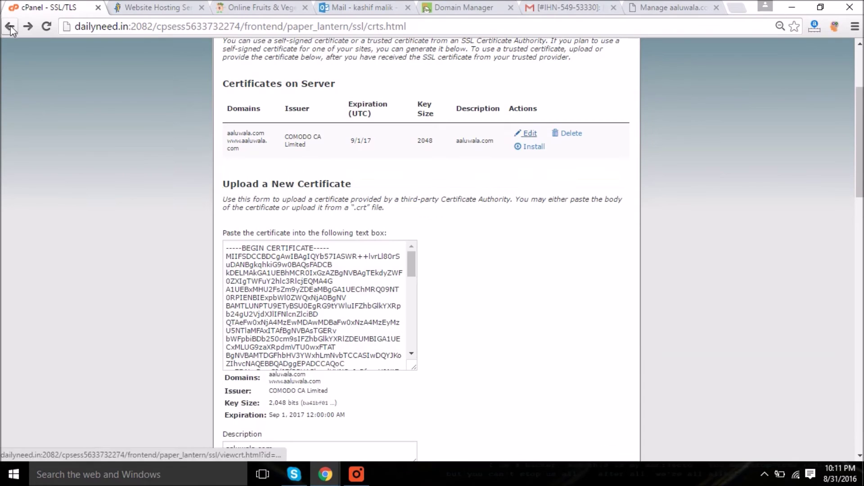
click(10, 28)
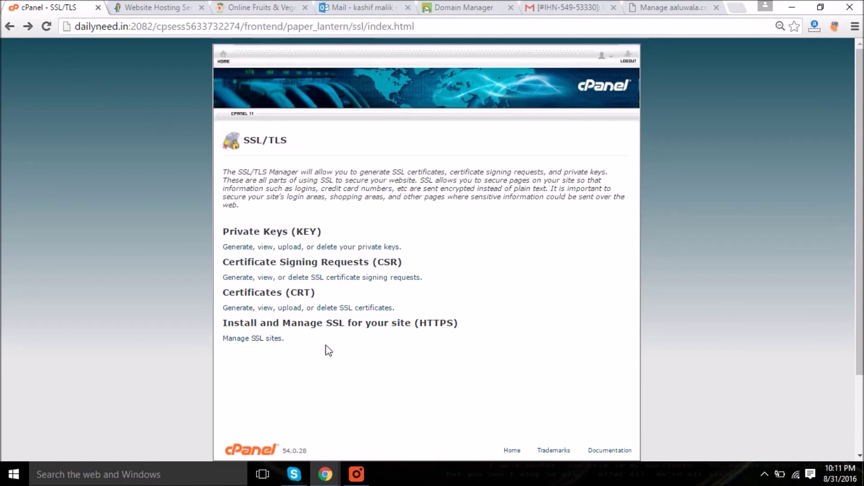
- Install the COMODO certificate for aaluwala.com in Manage SSL Sites using Autofill by Domain
click(270, 340)
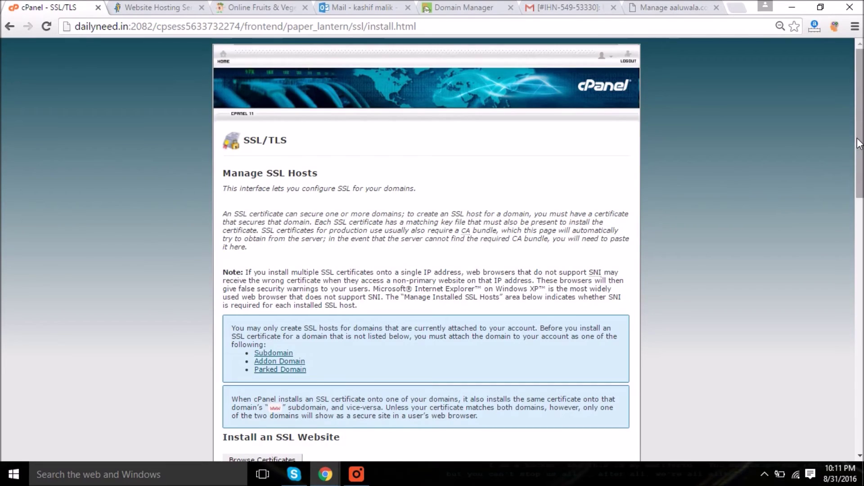
drag(860, 124, 860, 246)
click(320, 149)
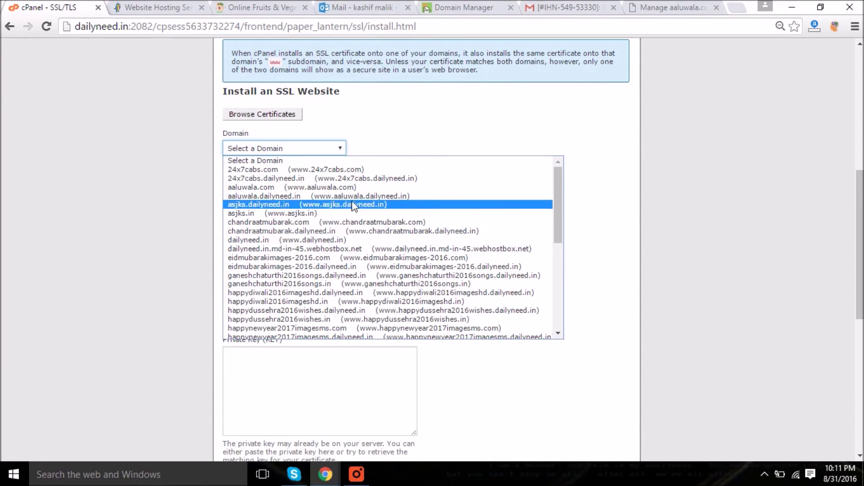
click(354, 188)
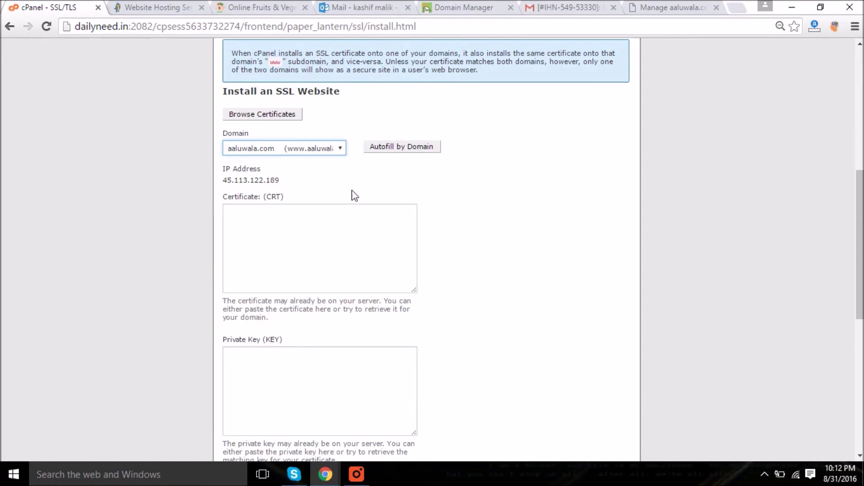
click(413, 149)
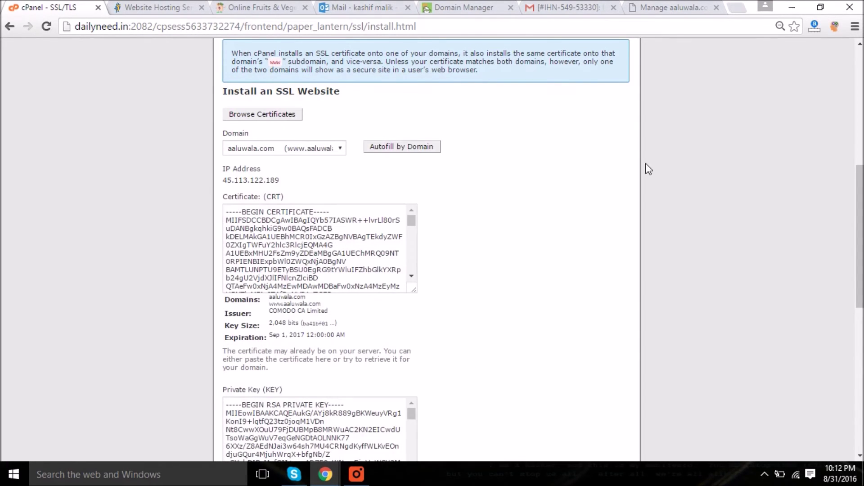
drag(859, 225, 860, 360)
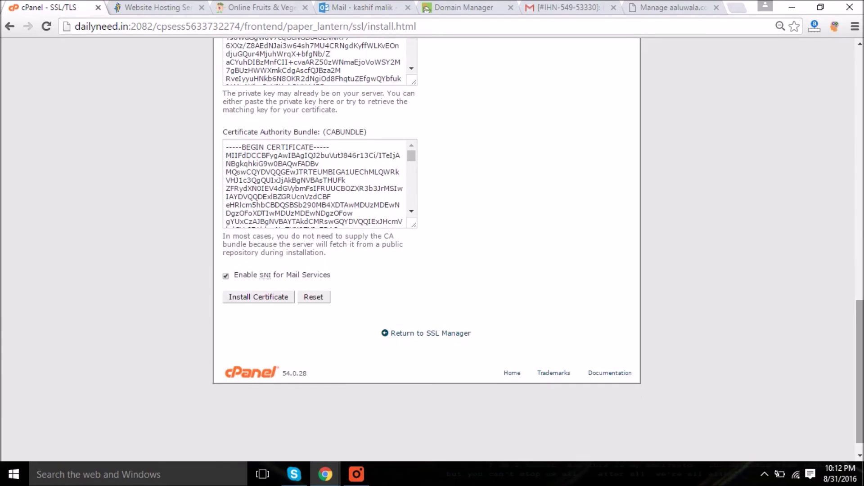
click(257, 299)
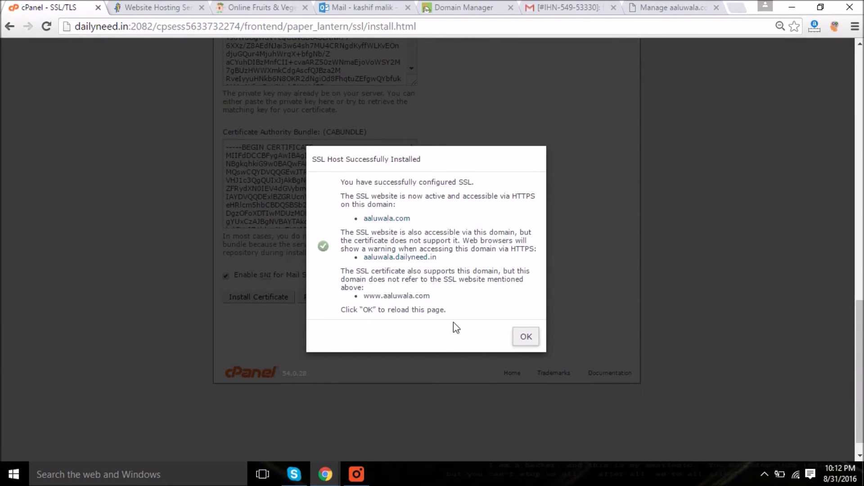
click(527, 337)
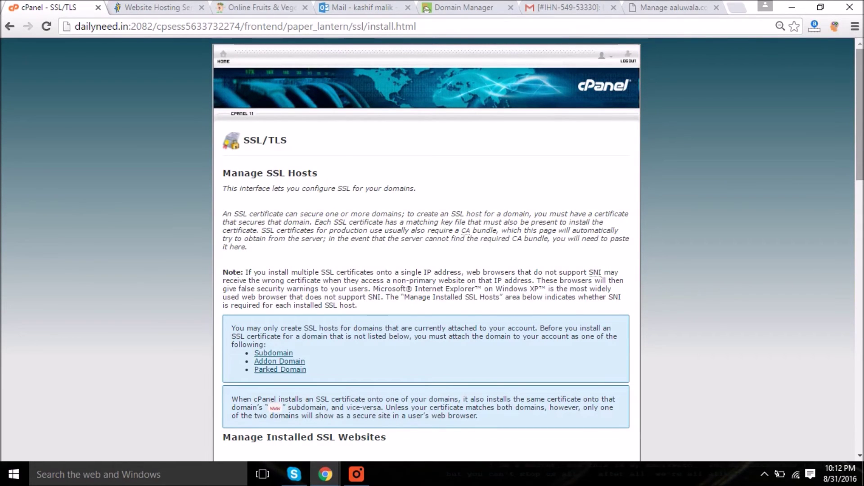
- Launch File Manager to show the home directory folders like .cpanel, etc, logs and mail
click(356, 480)
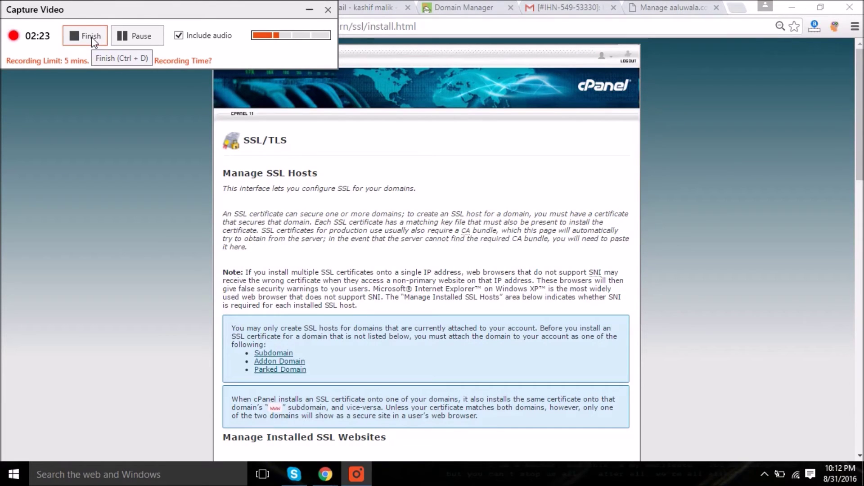
click(90, 37)
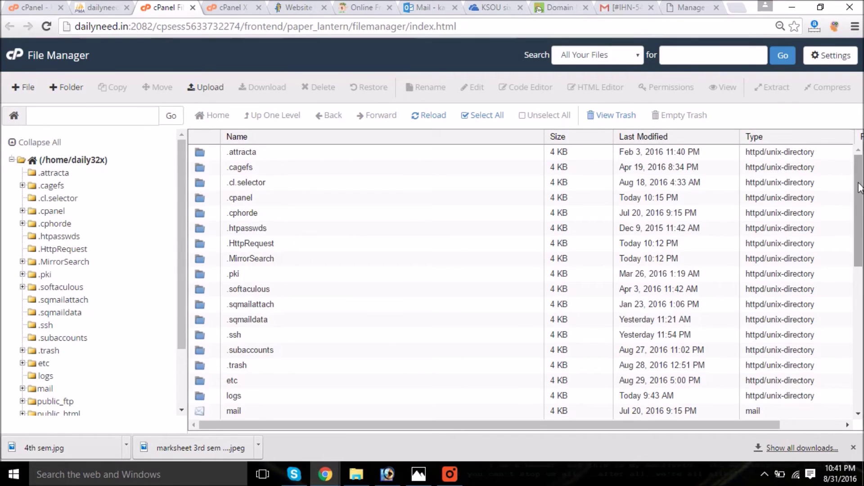
- Open public_html/aaluwala.com/.htaccess in the Code Editor
drag(860, 188, 860, 260)
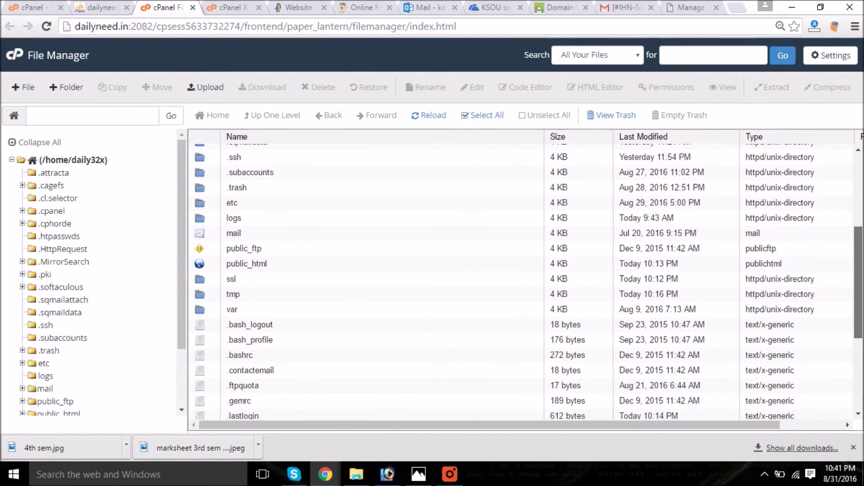
double_click(290, 266)
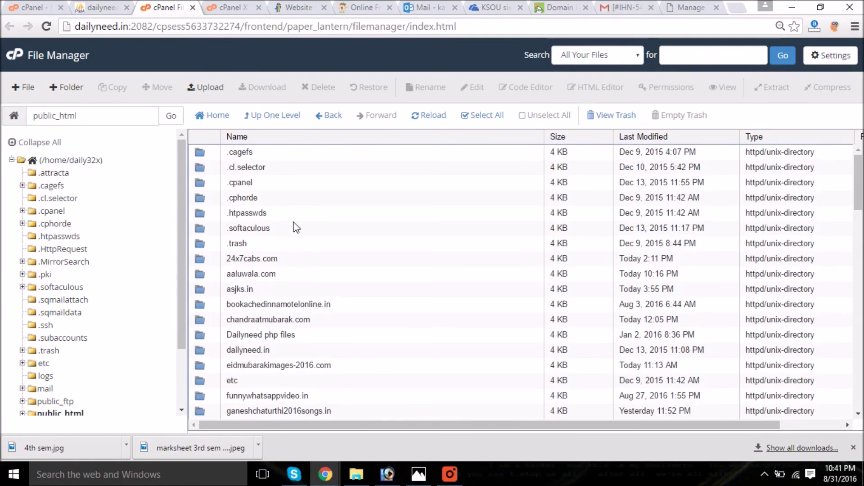
double_click(301, 277)
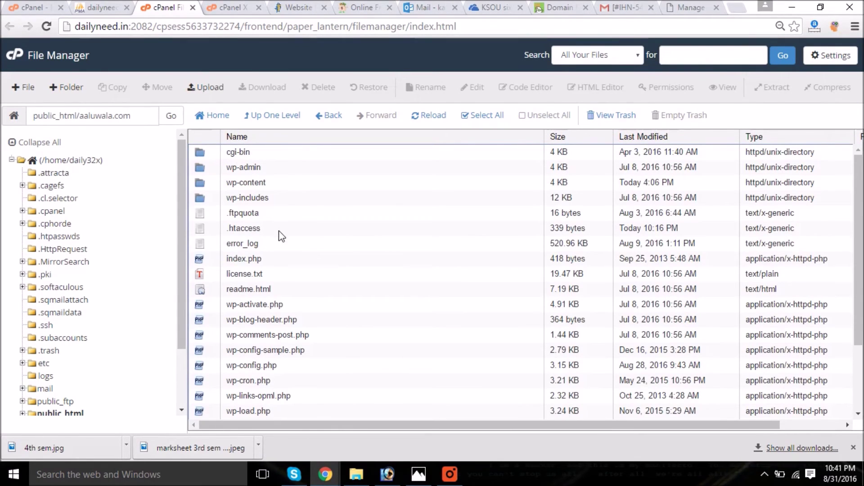
click(280, 230)
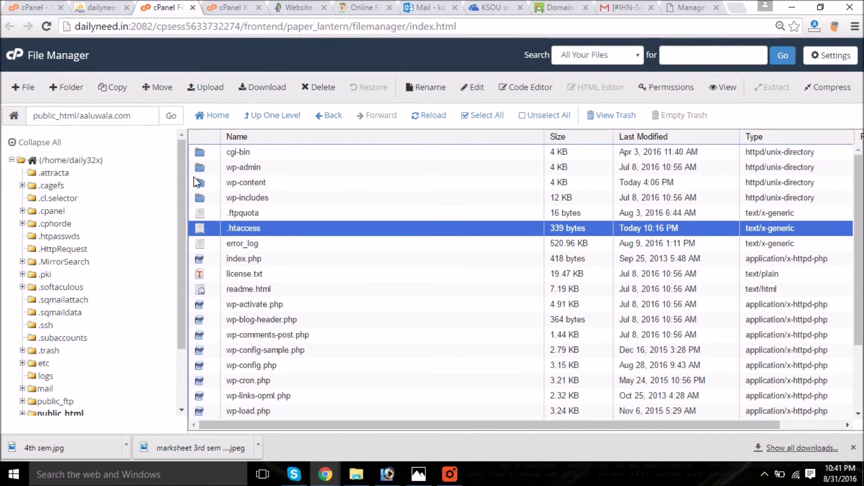
click(527, 88)
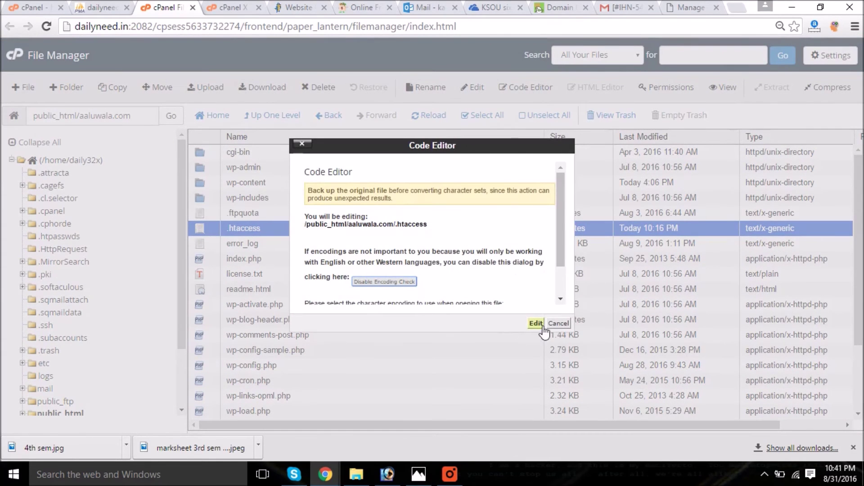
click(536, 323)
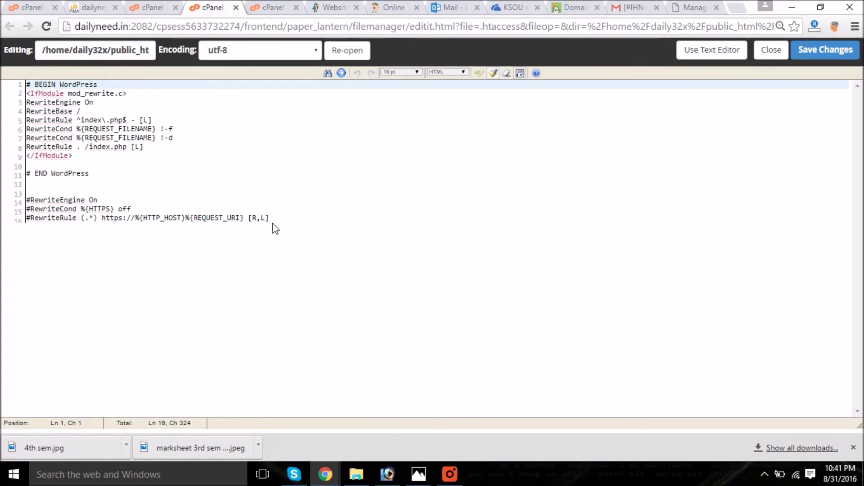
- Uncomment the RewriteEngine On, RewriteCond %{HTTPS} off and https RewriteRule lines in .htaccess
drag(269, 218, 26, 194)
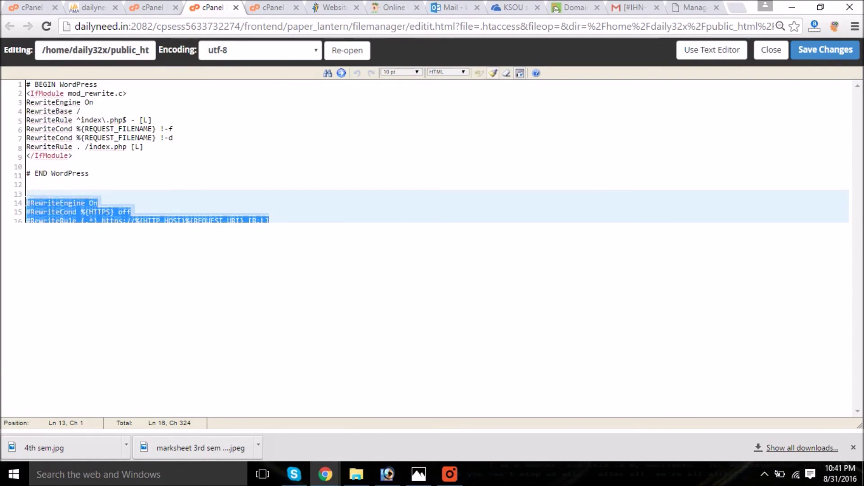
key(Right)
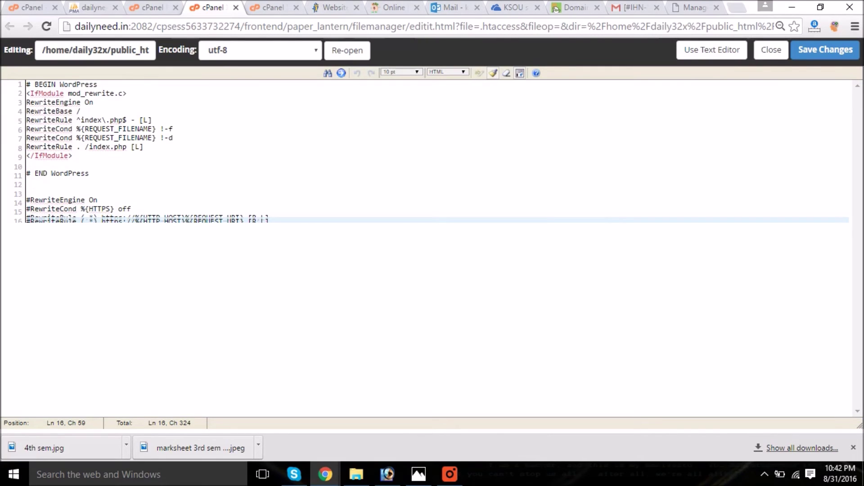
click(30, 202)
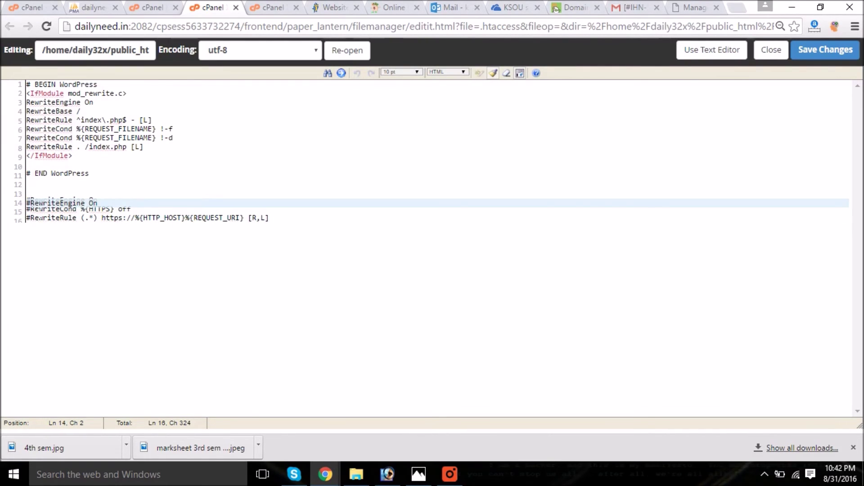
key(BackSpace)
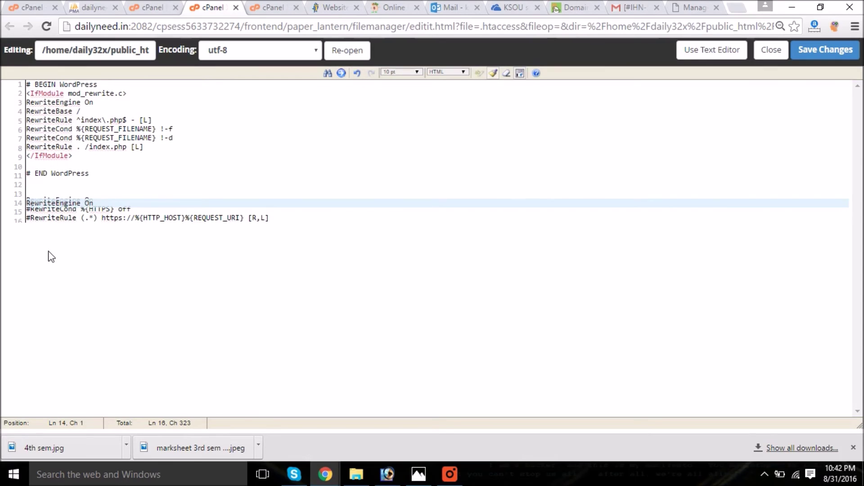
click(43, 218)
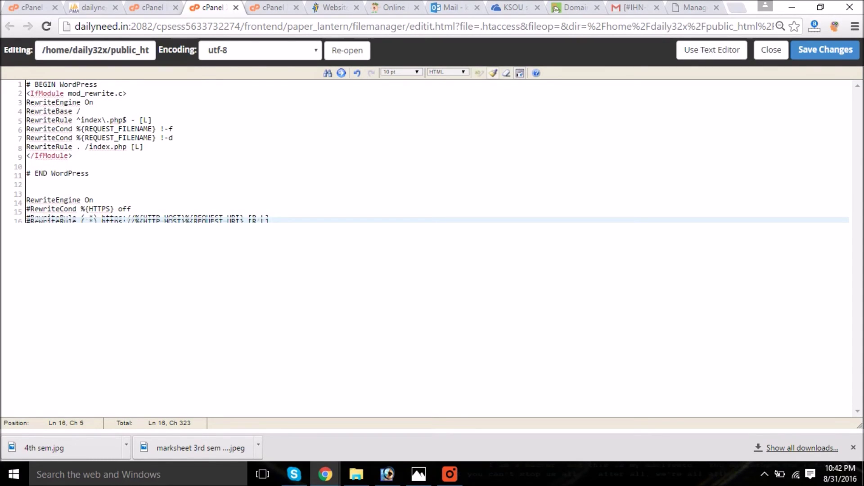
click(31, 209)
key(BackSpace)
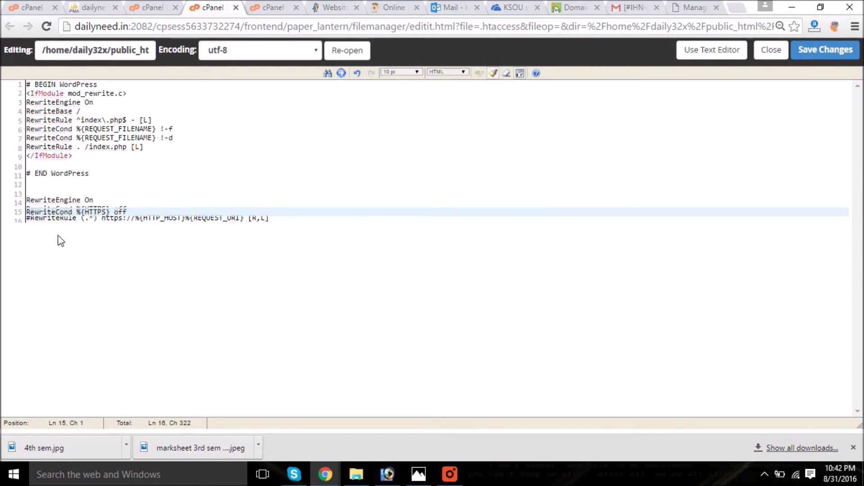
click(61, 218)
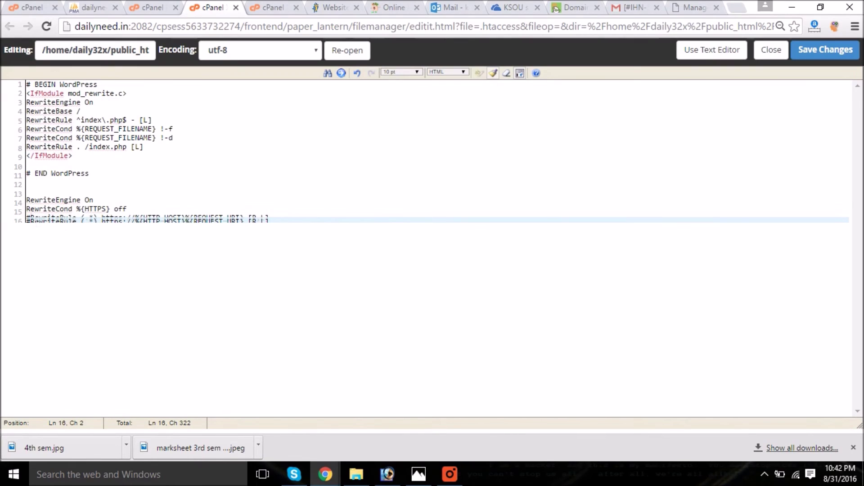
key(BackSpace)
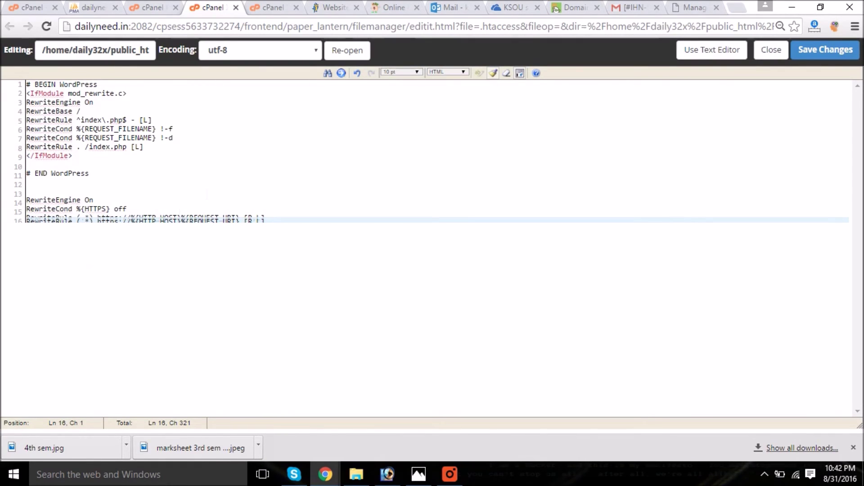
click(27, 194)
click(341, 289)
click(144, 147)
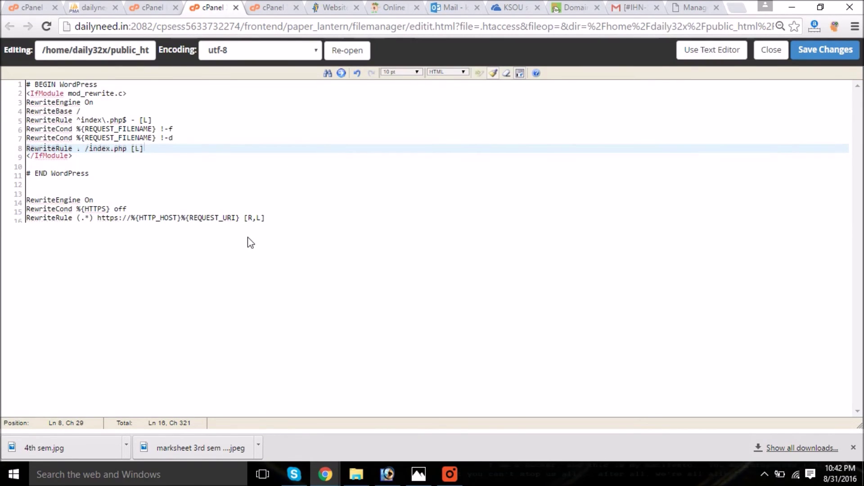
- Save the .htaccess changes, close the editor and File Manager, and return to cPanel home
click(814, 61)
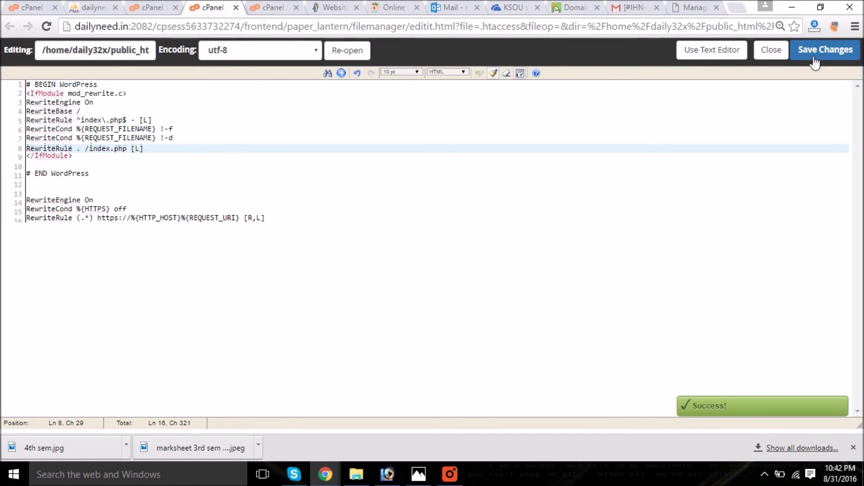
click(235, 8)
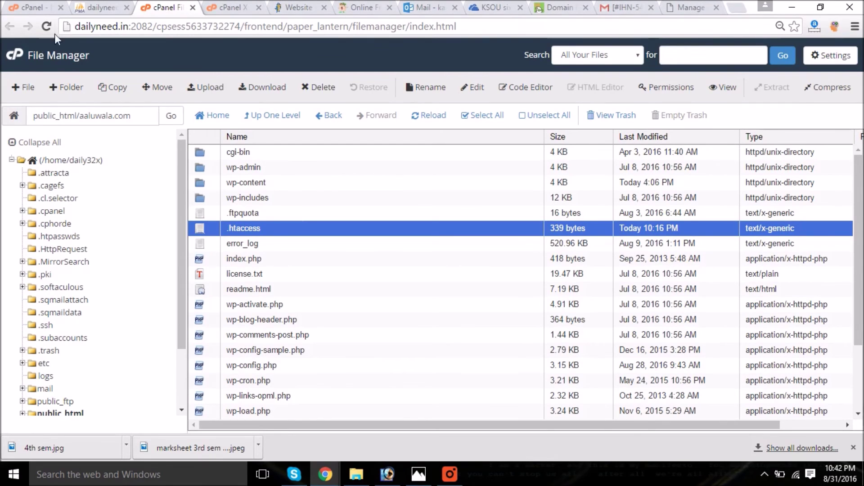
click(126, 8)
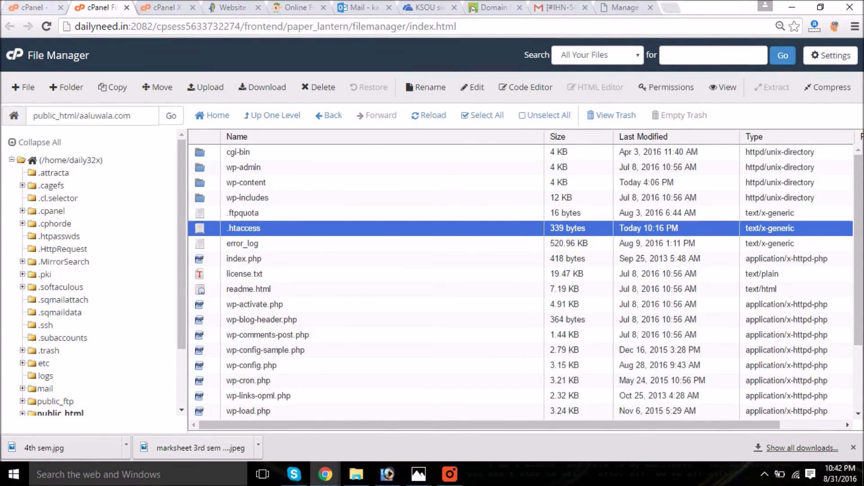
click(32, 7)
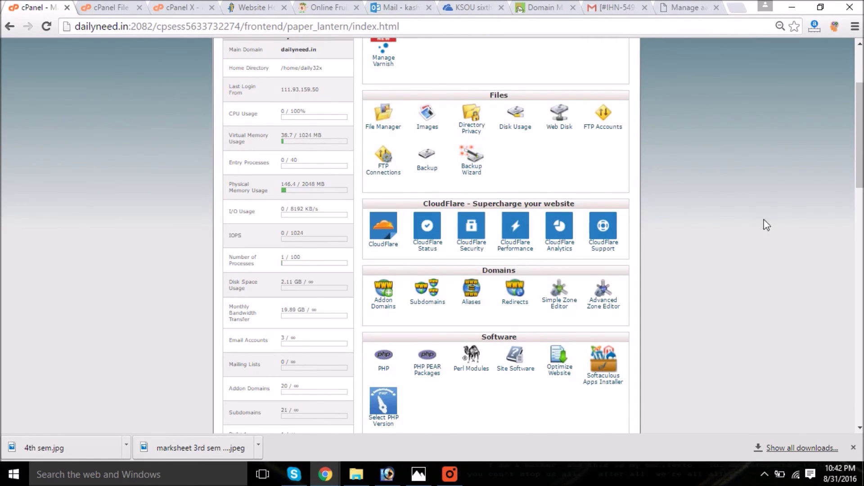
drag(859, 160, 858, 294)
- In phpMyAdmin, locate daily32x_wp394 with a wp394 page search and open its table list
click(386, 155)
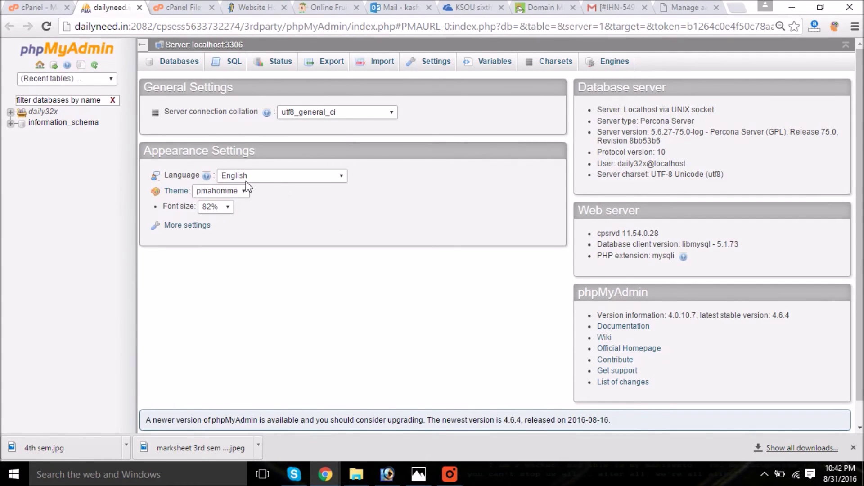
click(17, 111)
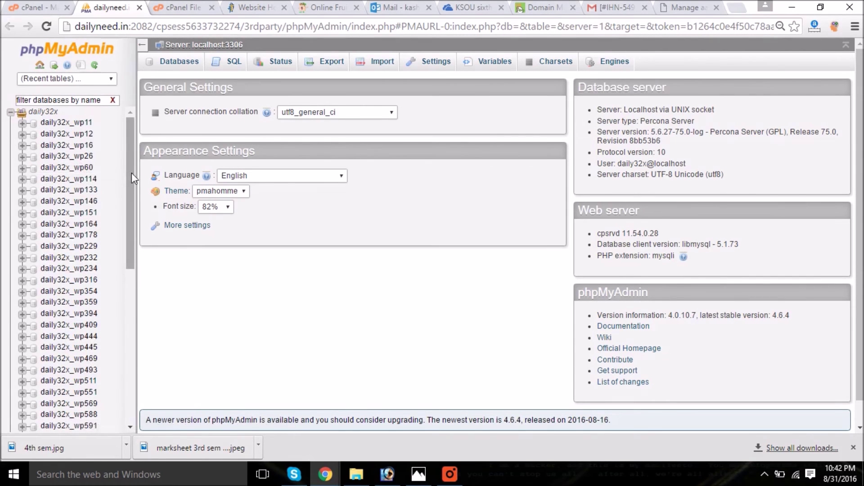
drag(132, 173, 132, 239)
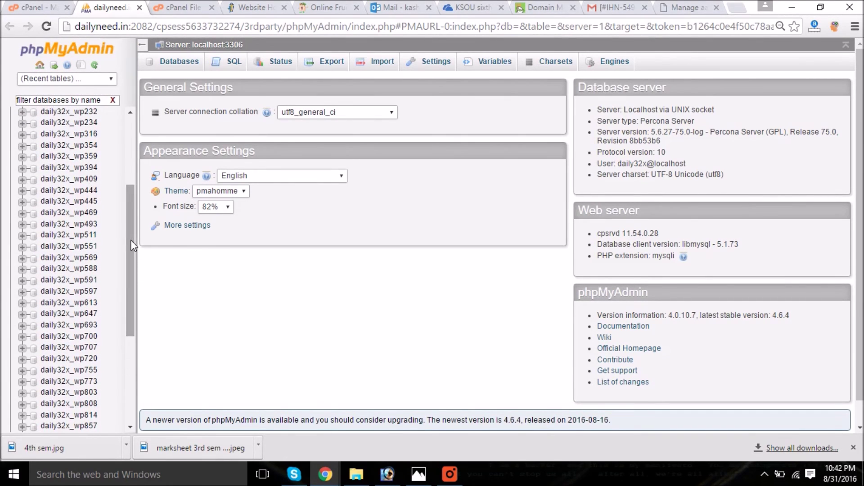
key(ctrl+f)
text(wp)
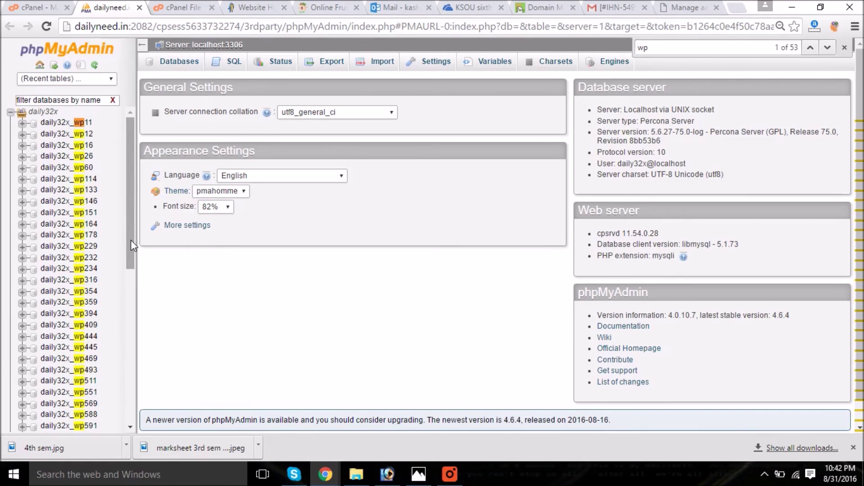
text(394)
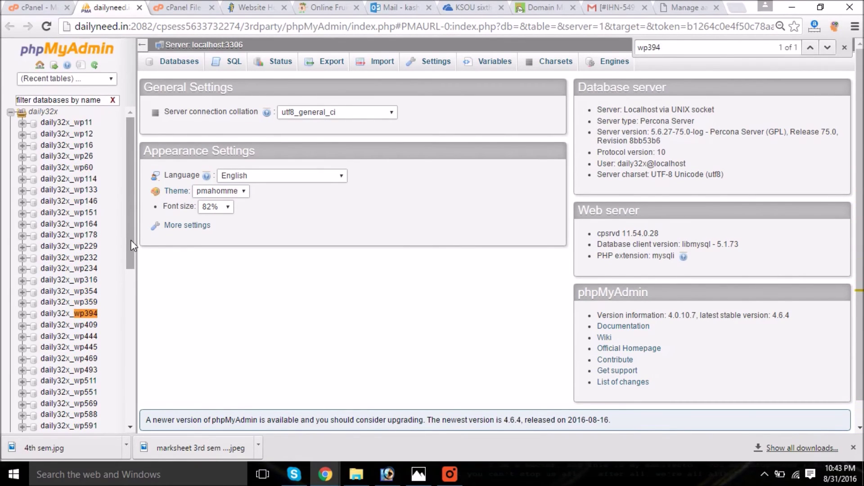
click(85, 313)
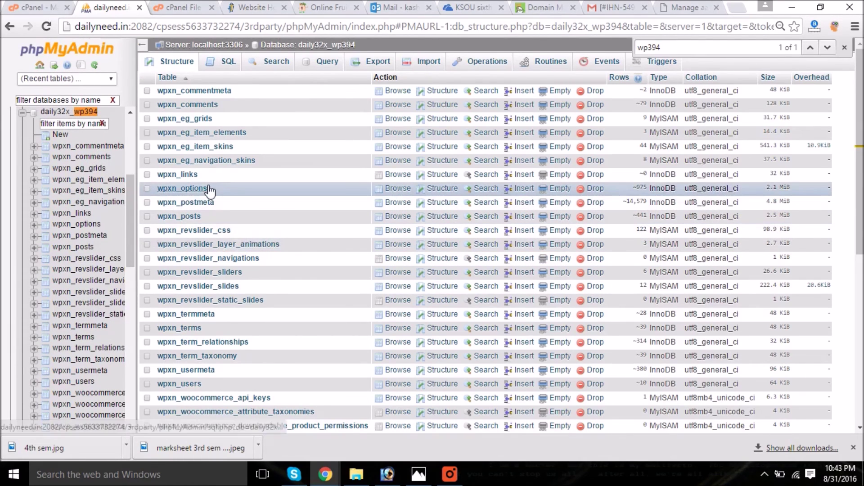
click(189, 191)
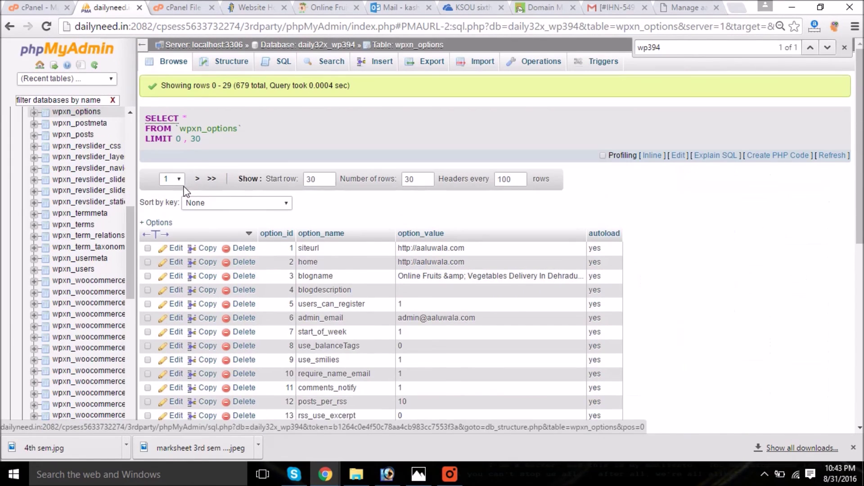
double_click(430, 247)
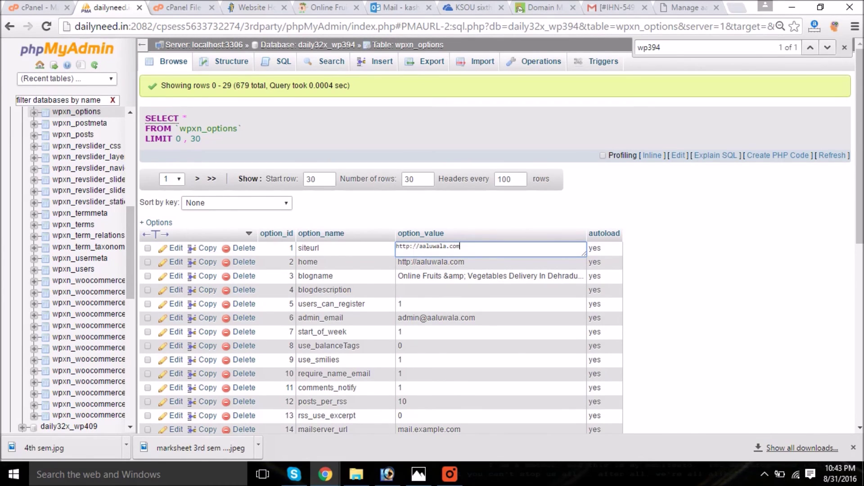
text(s)
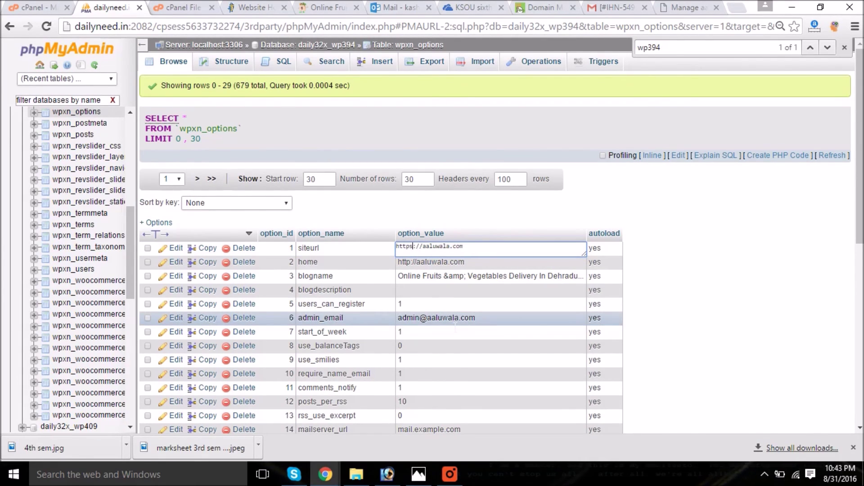
click(414, 257)
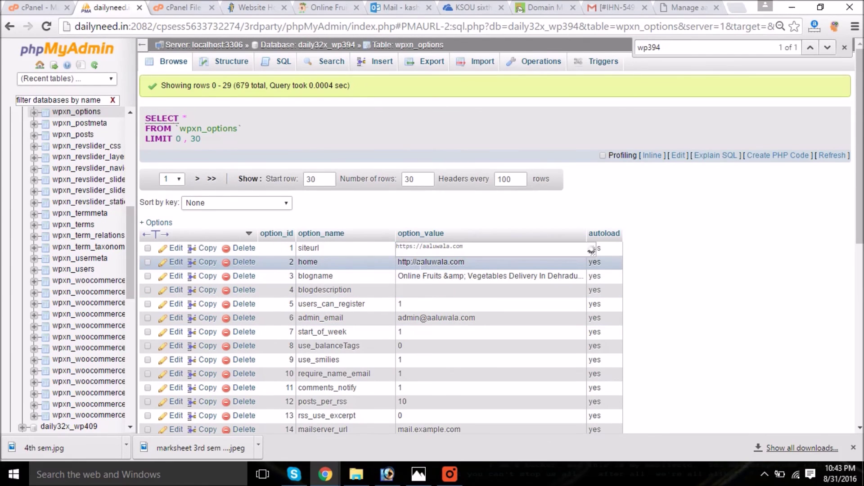
double_click(415, 251)
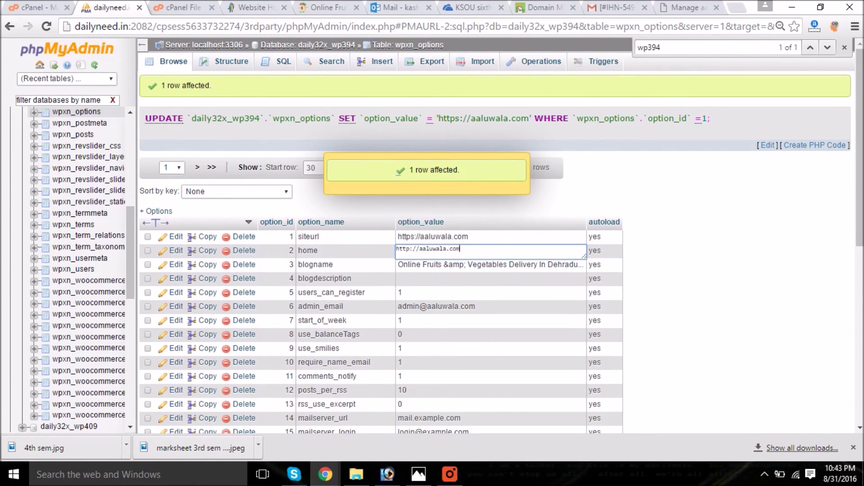
click(409, 249)
text(s)
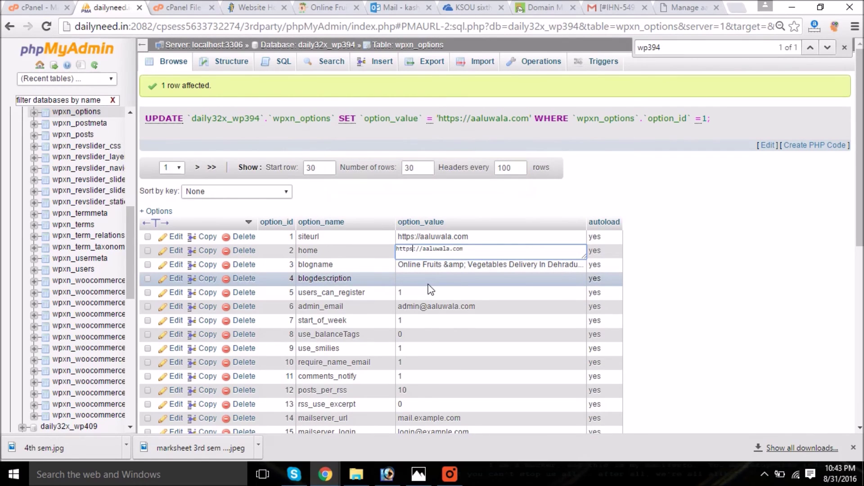
click(471, 242)
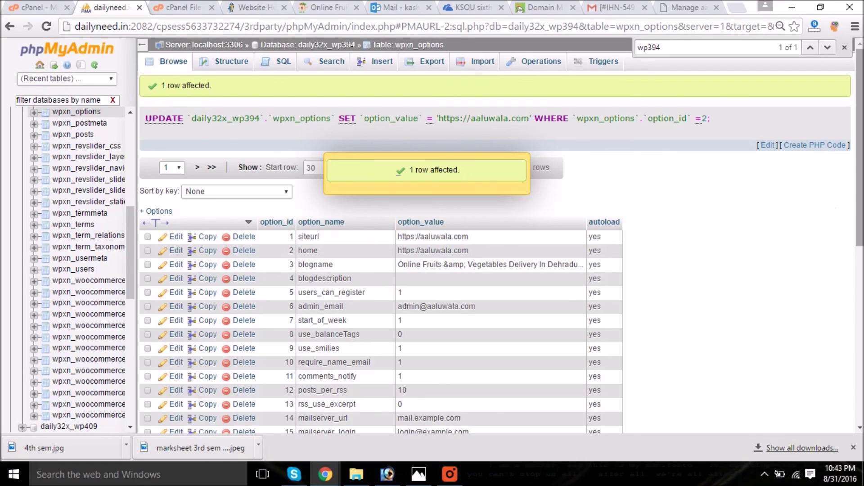
drag(860, 149, 859, 162)
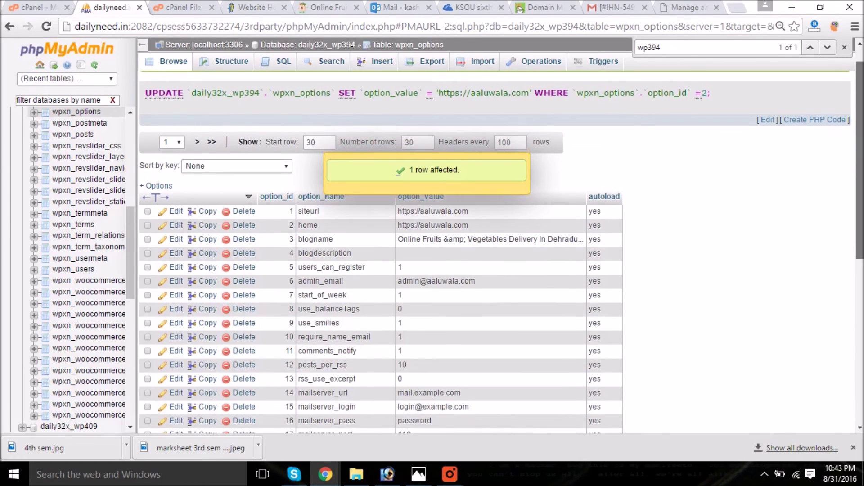
scroll(854, 191, down, 2)
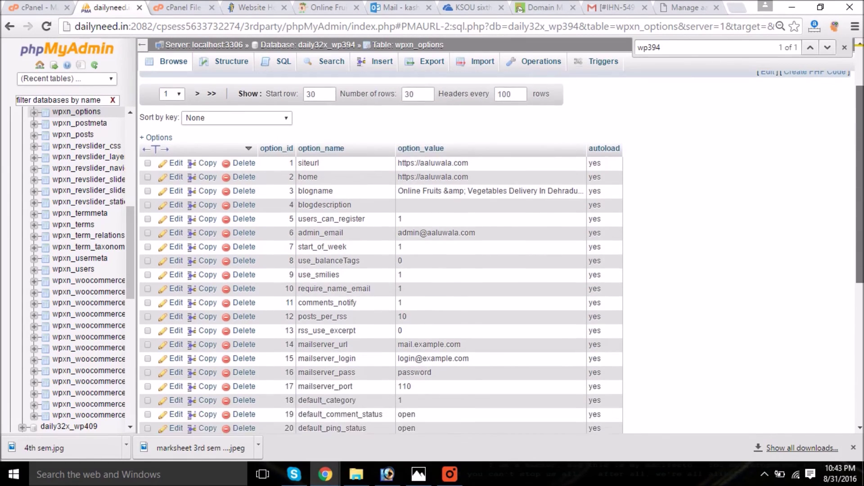
scroll(853, 192, up, 3)
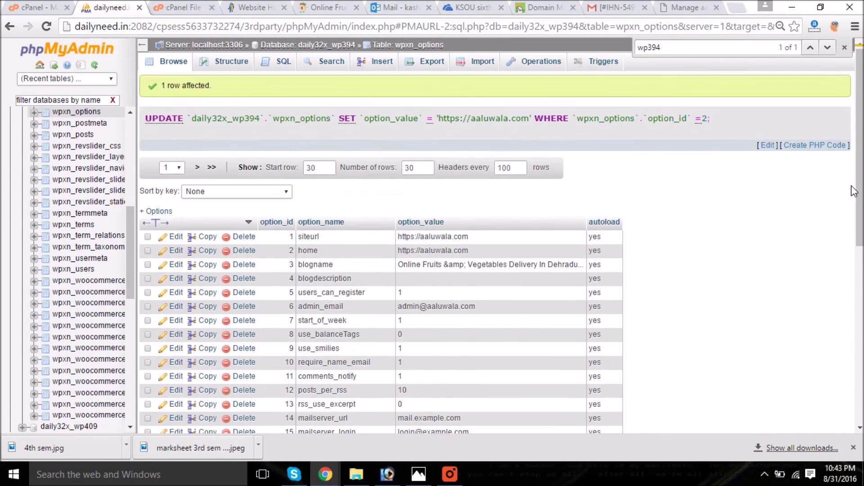
click(844, 48)
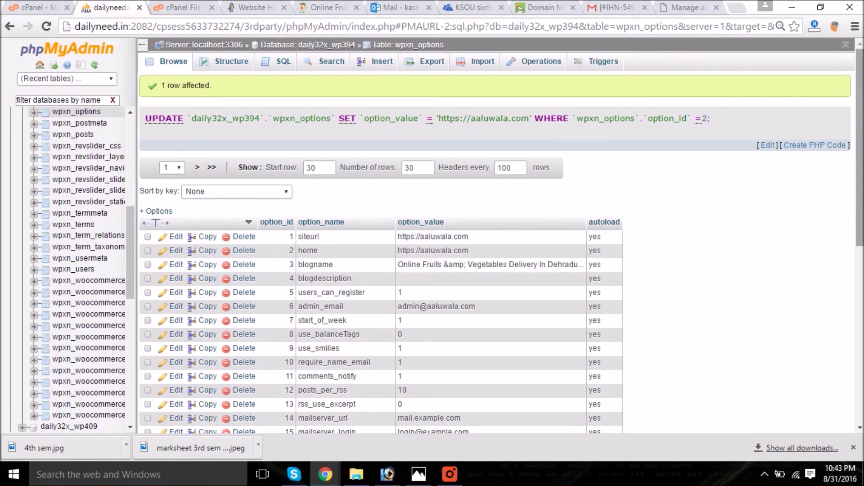
scroll(501, 252, down, 8)
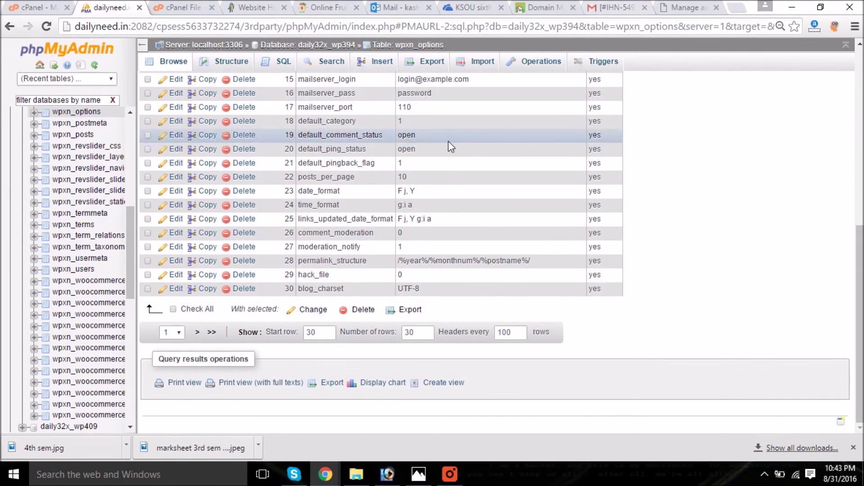
click(737, 8)
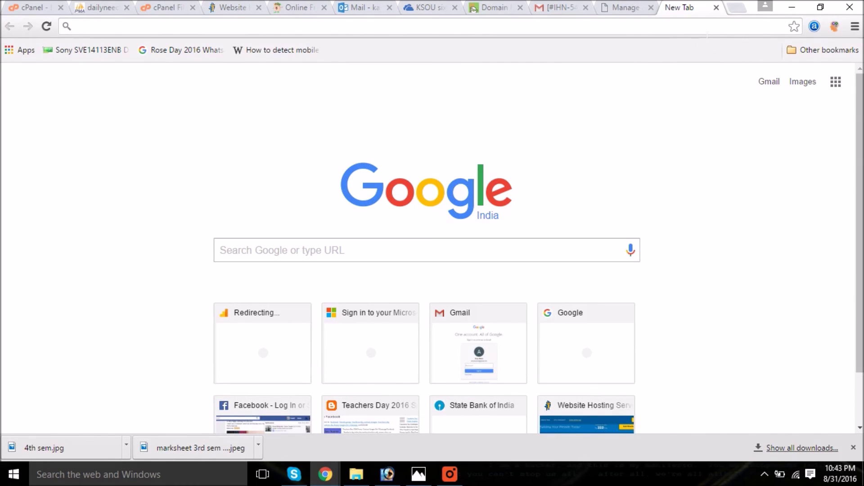
text(aal)
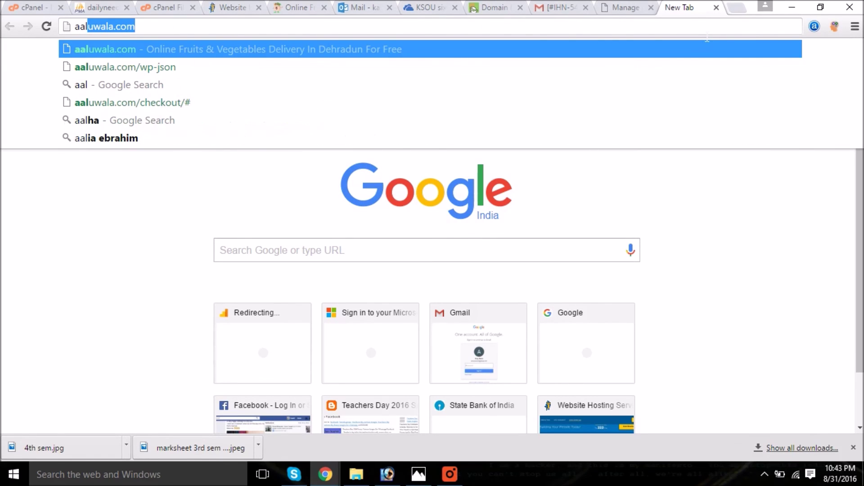
key(BackSpace)
key(BackSpace)
key(BackSpace)
key(BackSpace)
text(https)
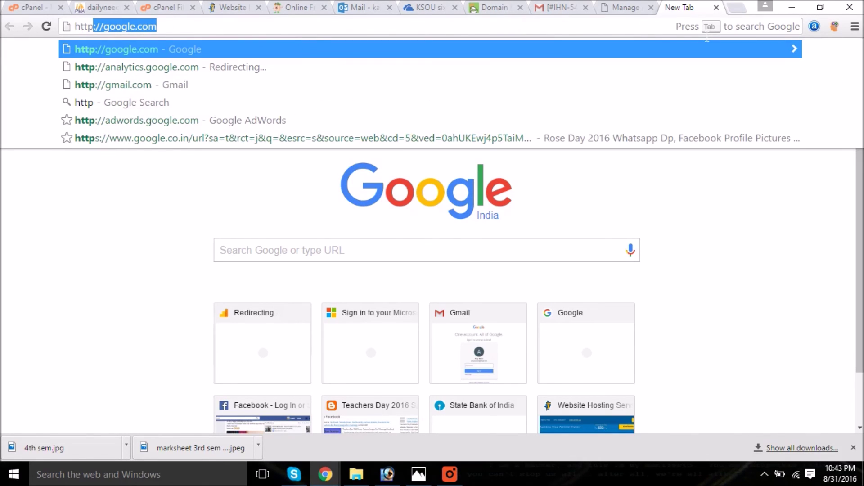
text(://aaluw)
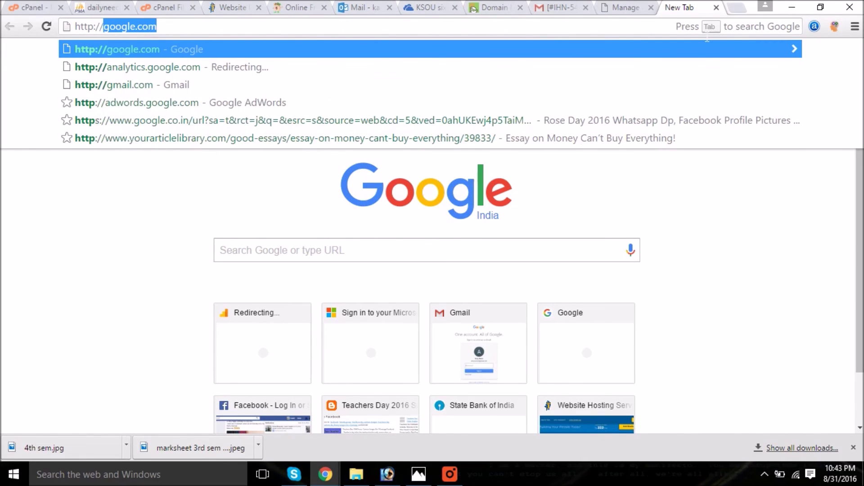
text(ala.com)
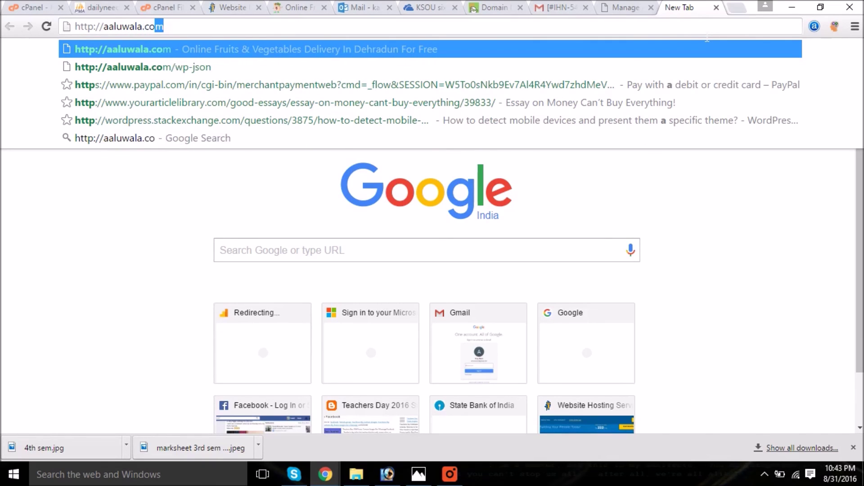
key(Return)
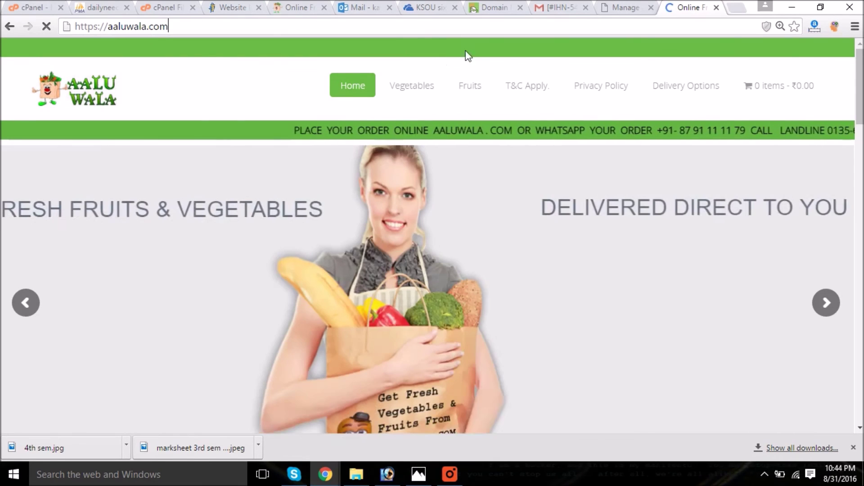
scroll(427, 234, down, 10)
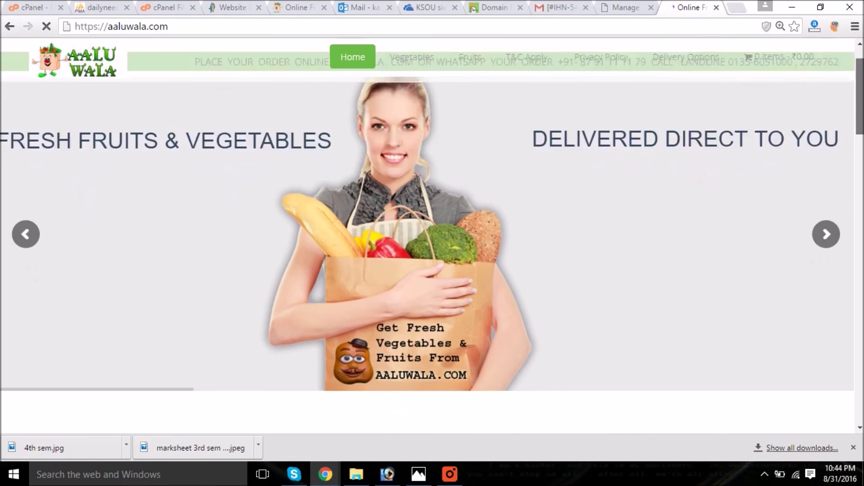
scroll(428, 252, down, 15)
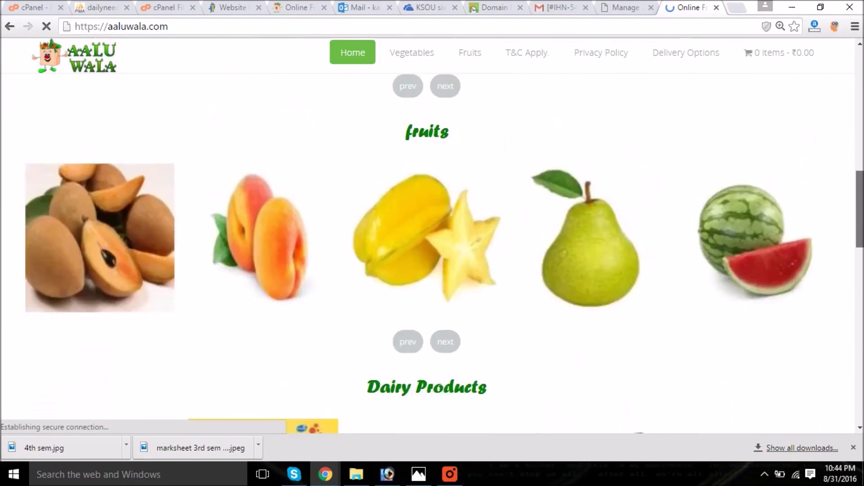
scroll(785, 176, up, 20)
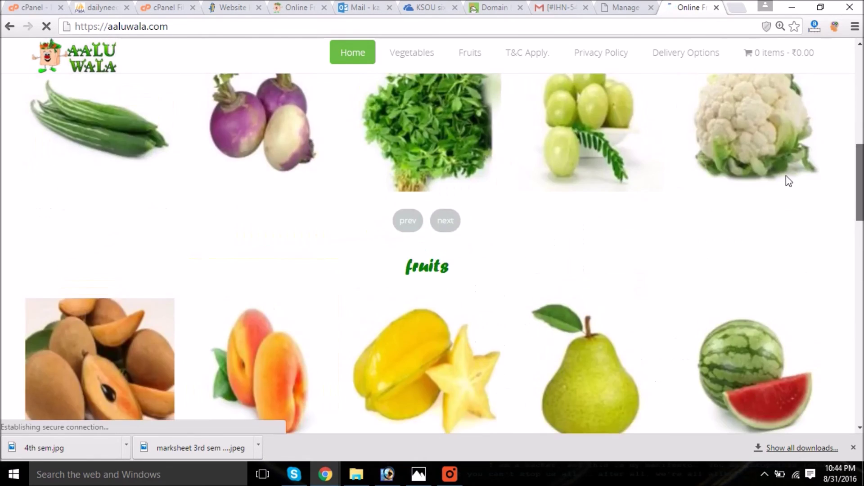
click(406, 91)
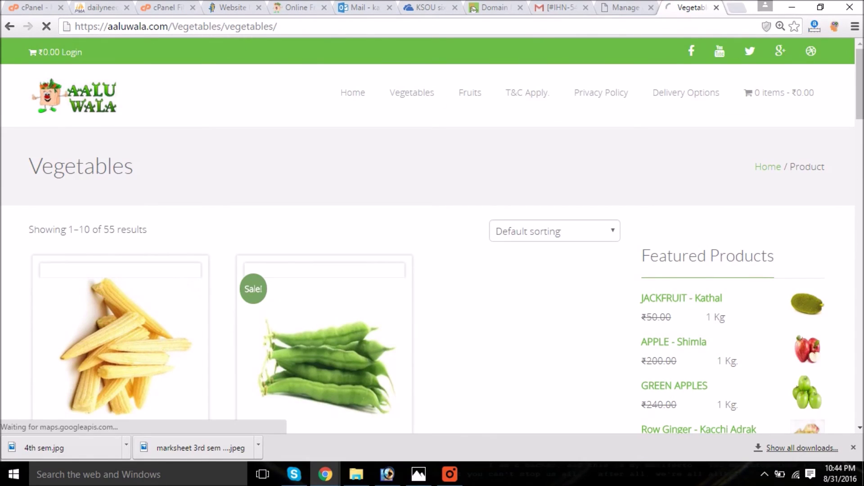
- Reopen aaluwala.com from an autocompleted address in a fresh tab and confirm it uses https
click(716, 7)
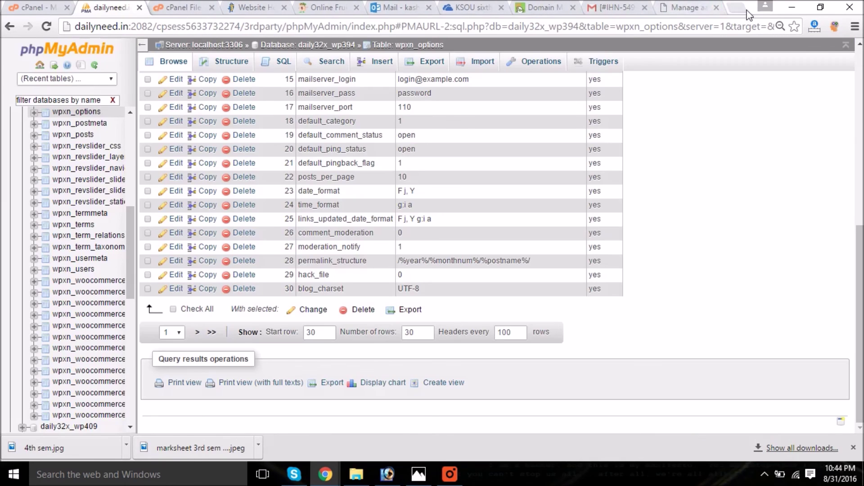
click(737, 8)
text(aaluwala.com)
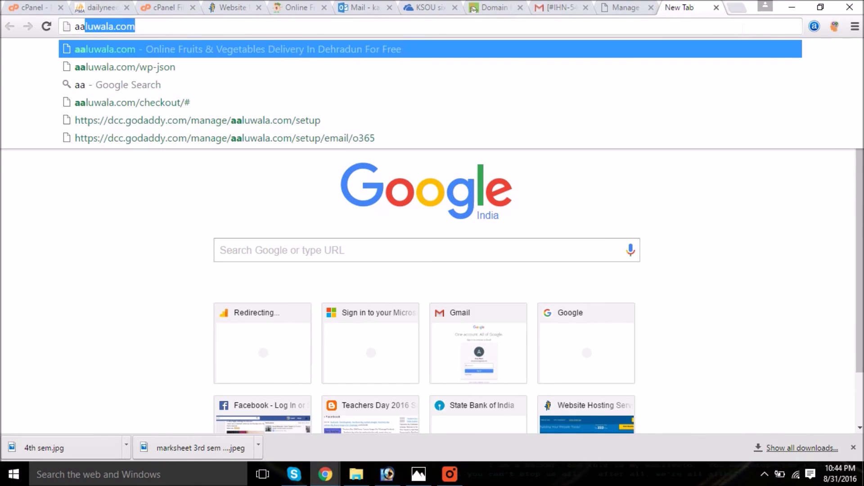
key(Return)
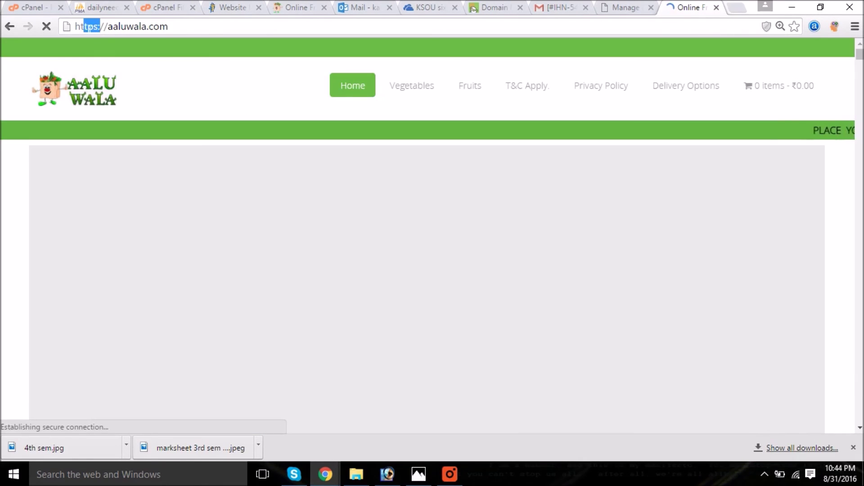
click(192, 27)
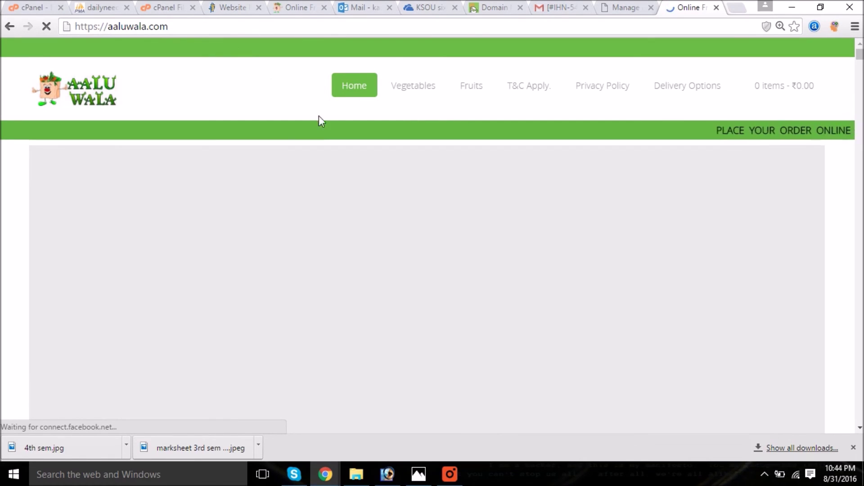
- Finish the recording and show the 'Thanks For Watching' closing slide full screen in PowerPoint
click(455, 480)
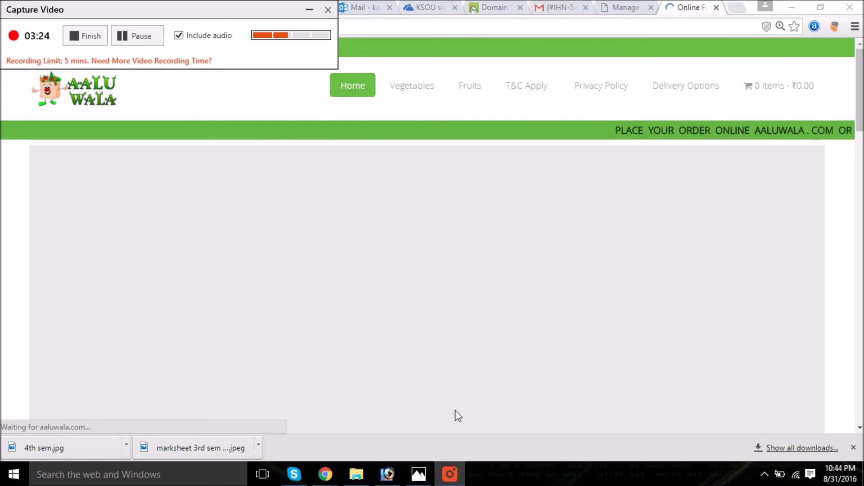
click(91, 36)
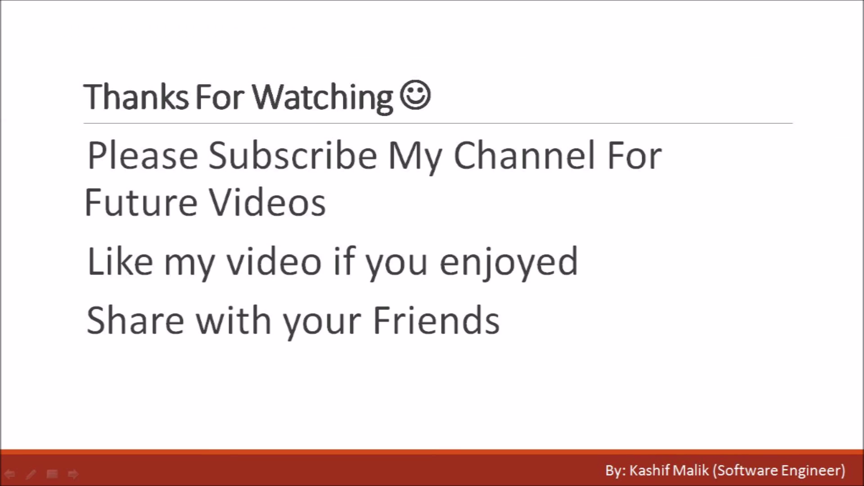